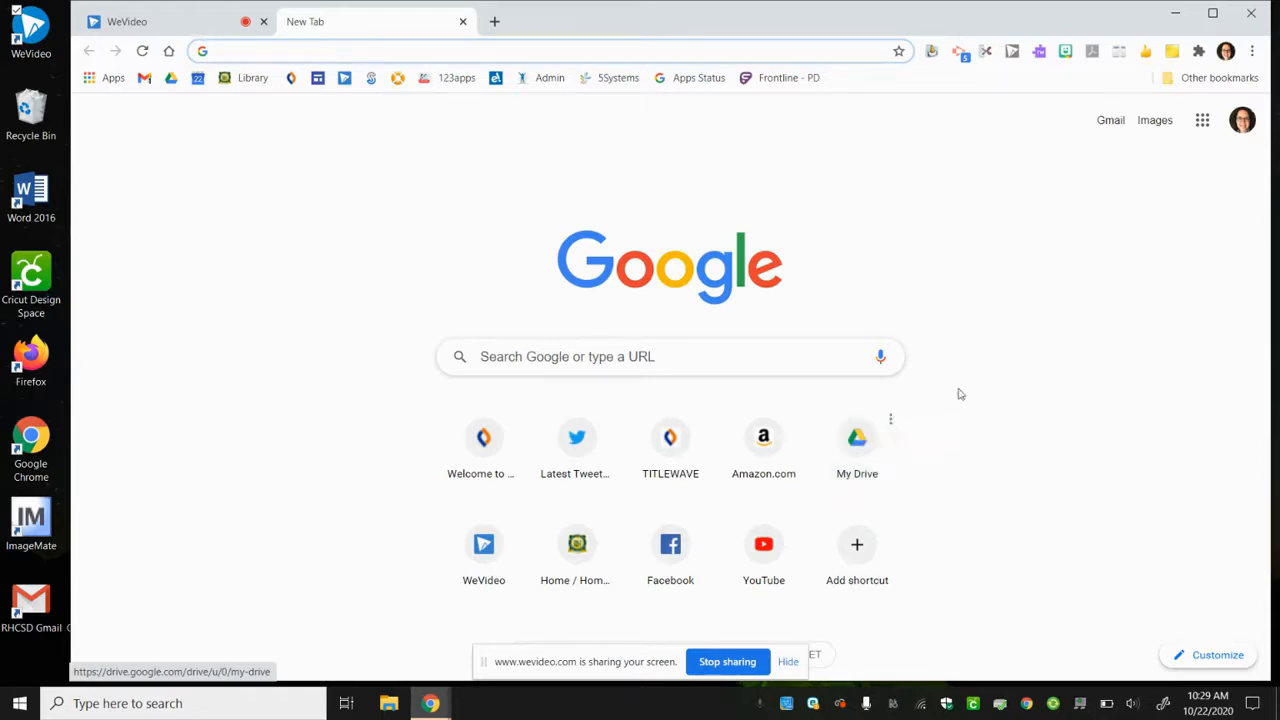
- Open Google Sites from the Google apps list and create a new blank site
left_click(1203, 130)
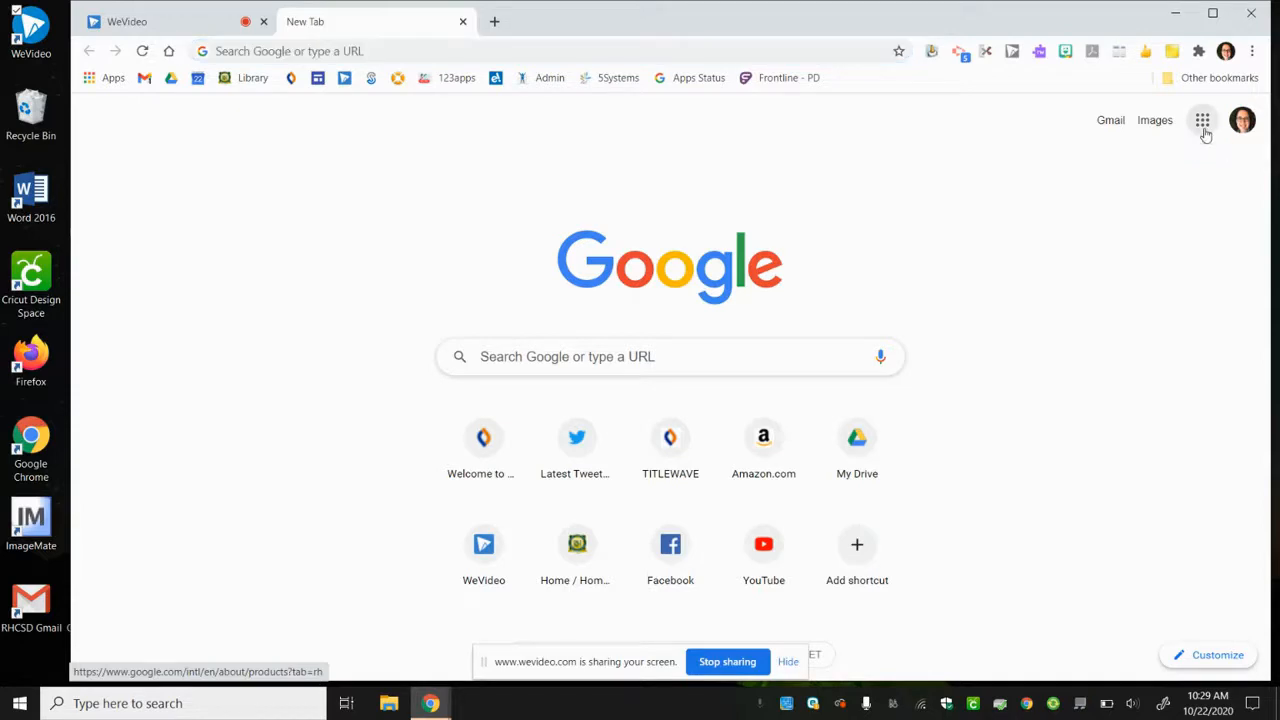
left_click(1133, 353)
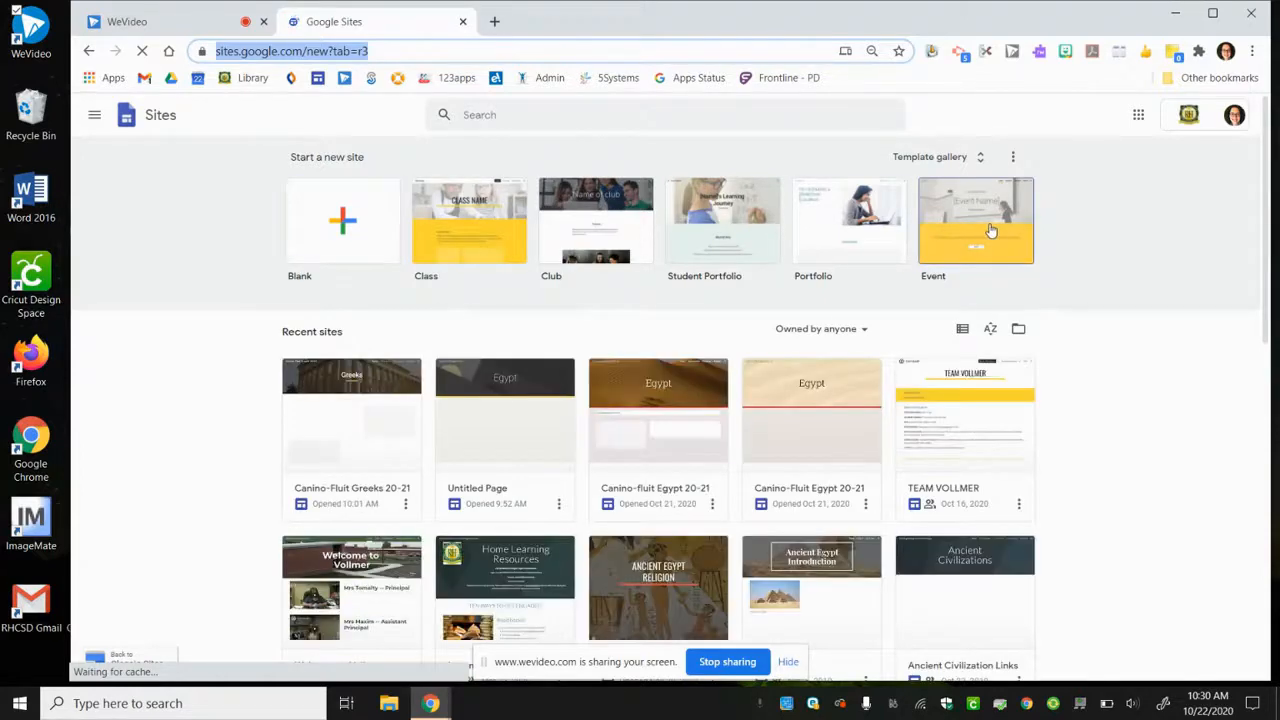
left_click(343, 252)
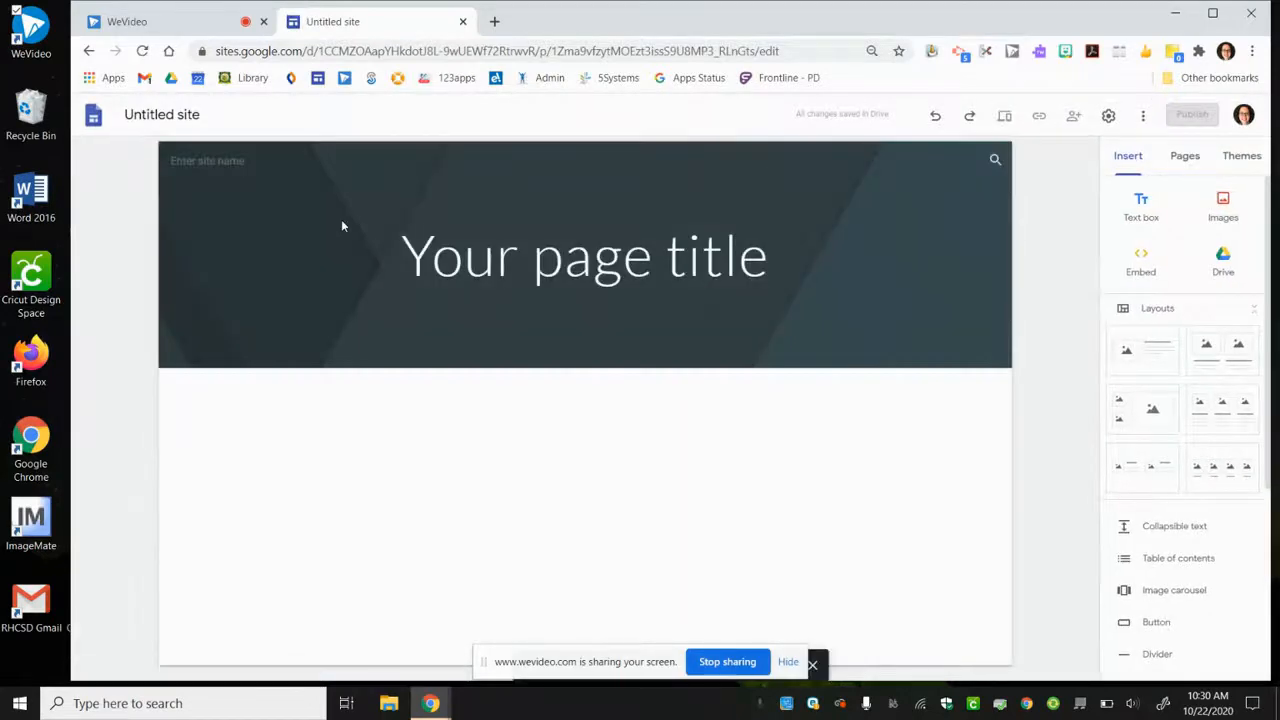
- Name the untitled site with the teacher's surname followed by "Egypt 20-21"
left_click(210, 120)
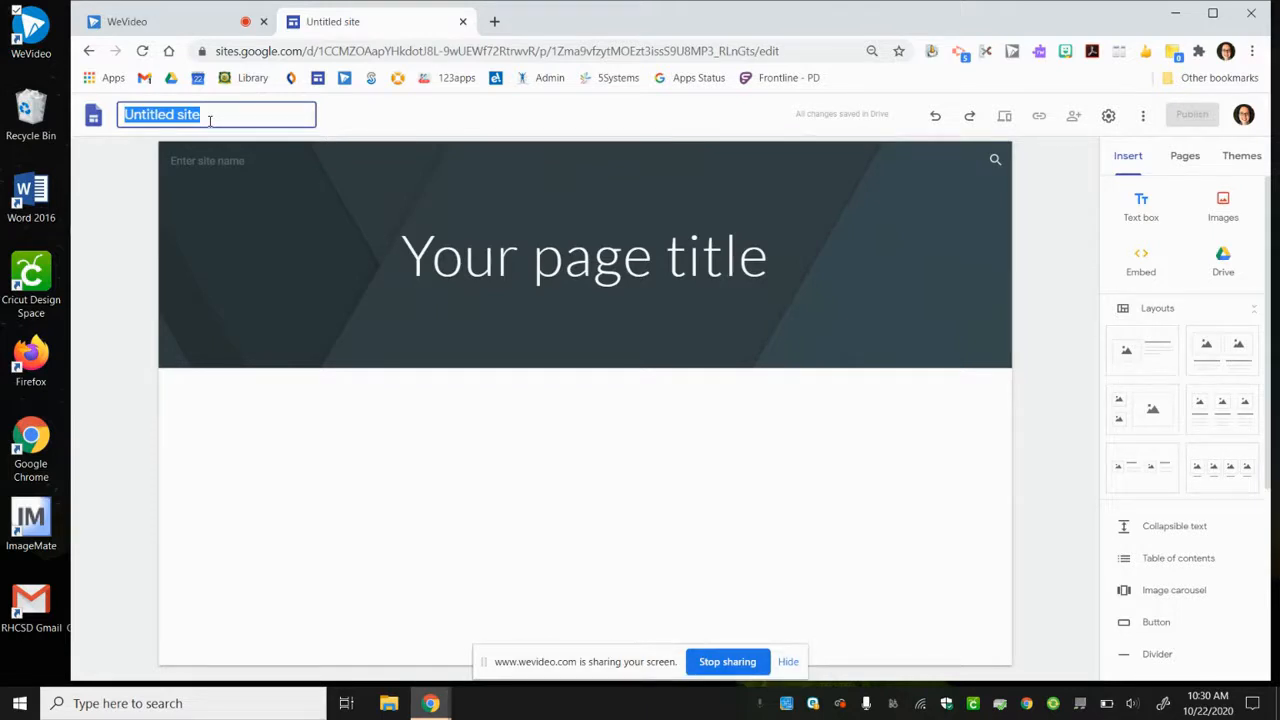
type("Canino-fluit")
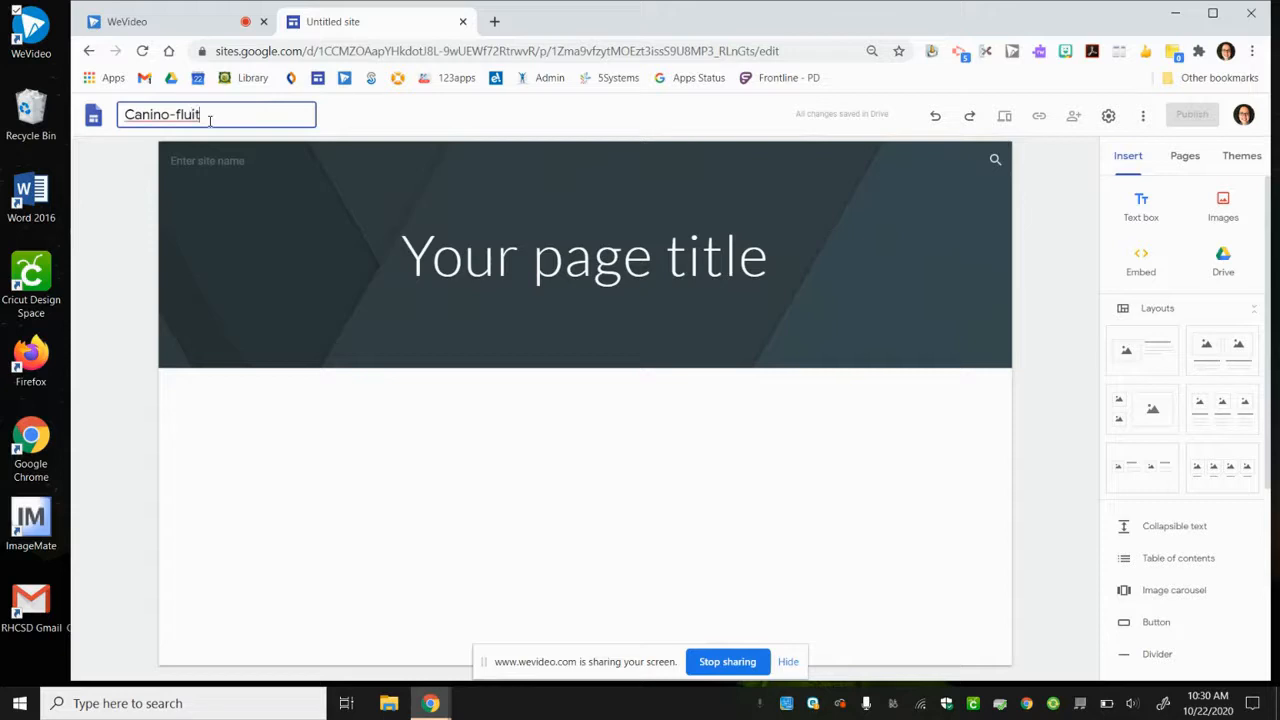
type(" Egypt 20-21")
left_click(237, 196)
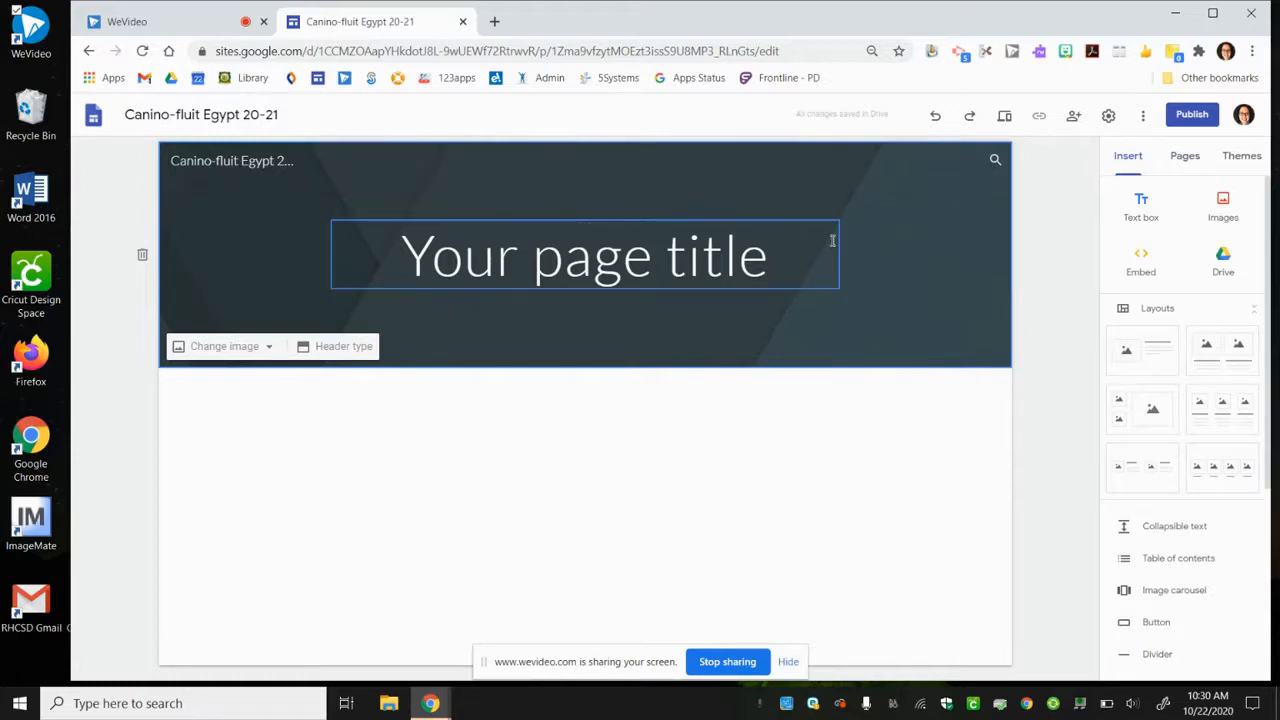
- Apply the Level theme to the site
left_click(1247, 168)
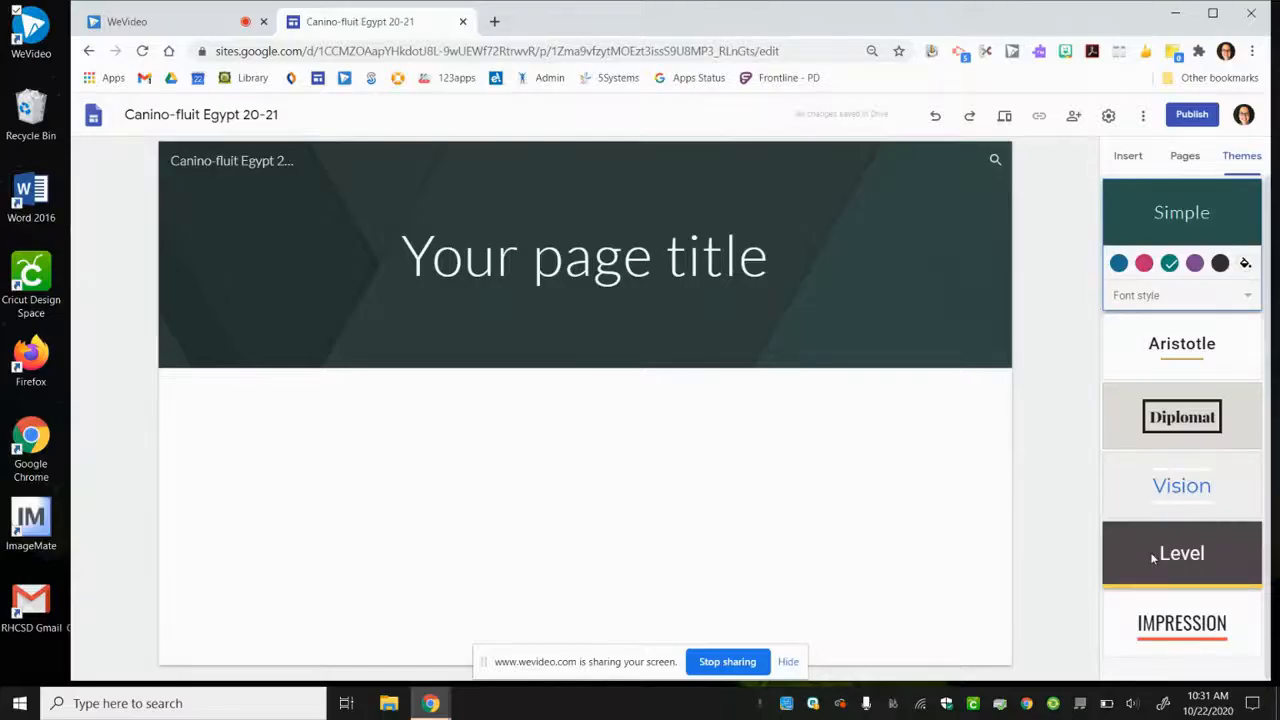
left_click(1152, 556)
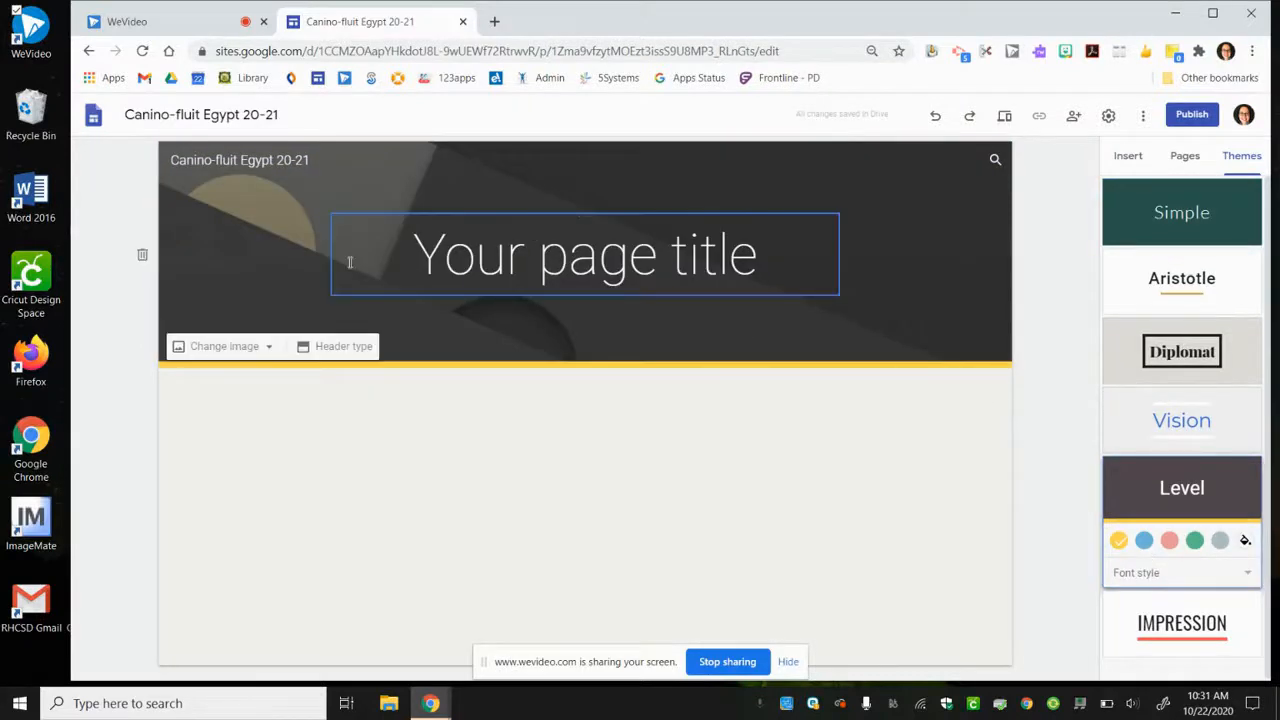
- Try the Cover, Large banner, Banner and Title only header types on the home page header
left_click(350, 346)
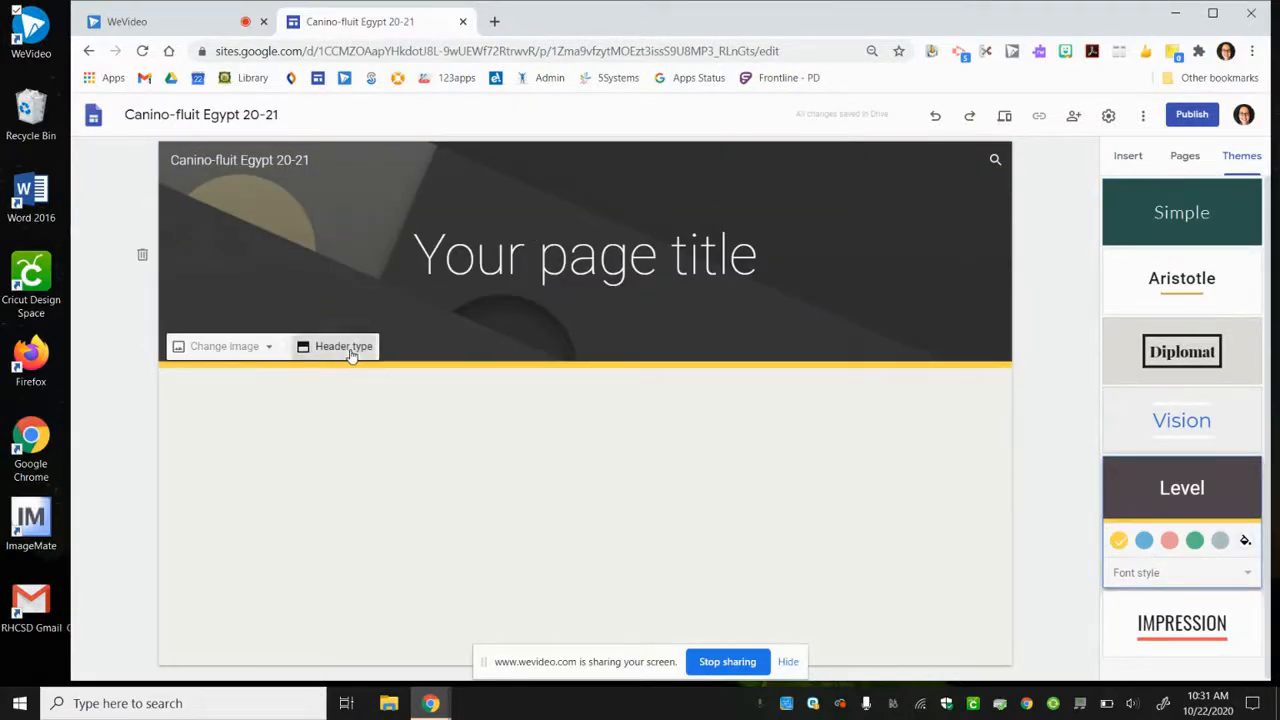
left_click(254, 342)
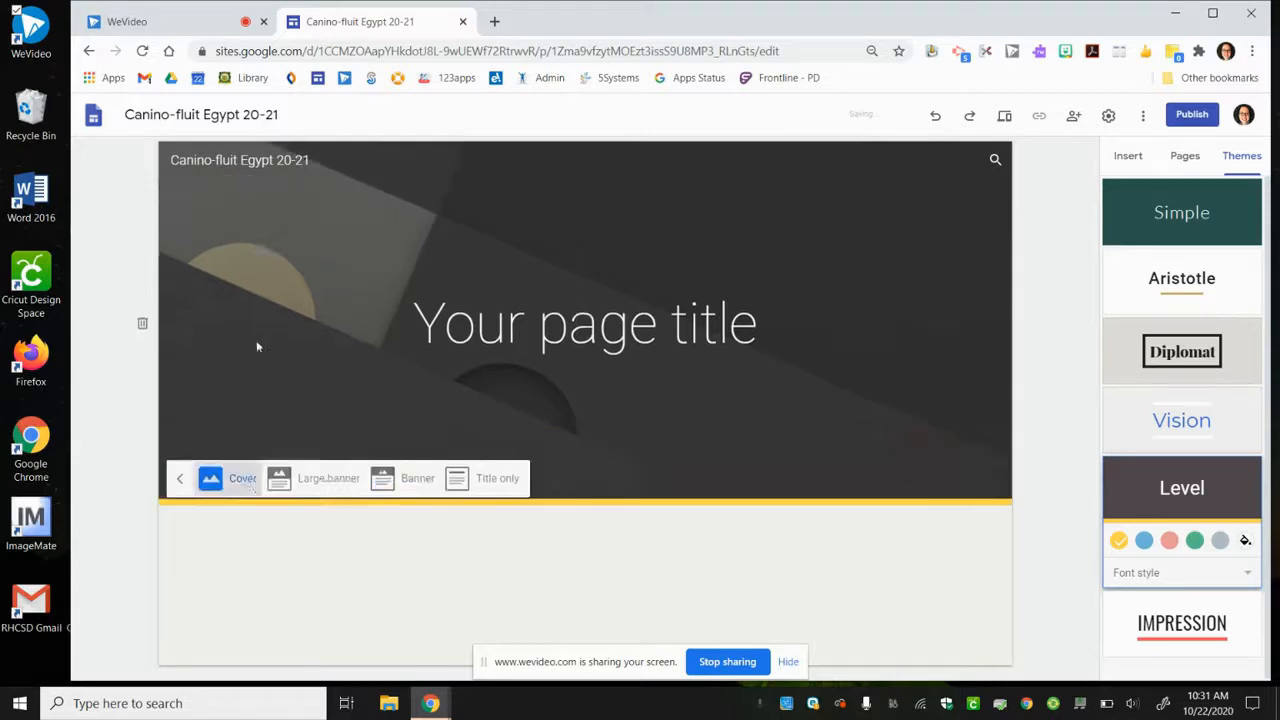
left_click(328, 661)
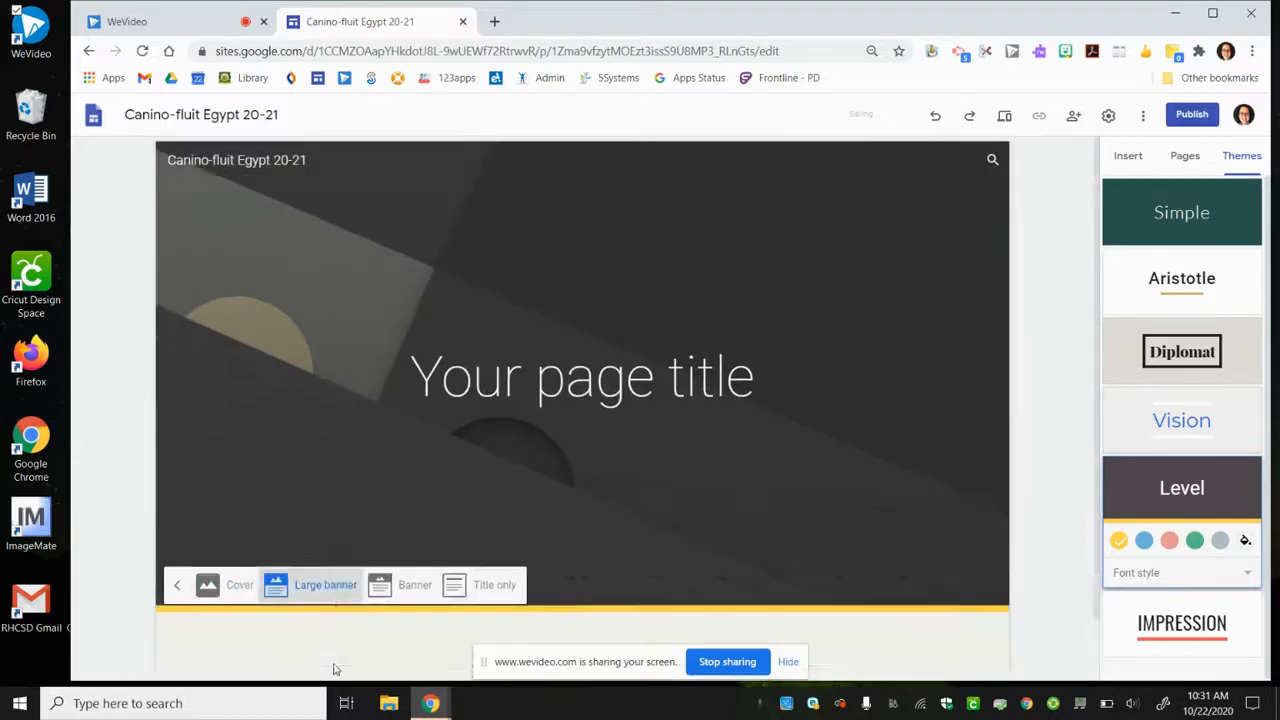
left_click(396, 400)
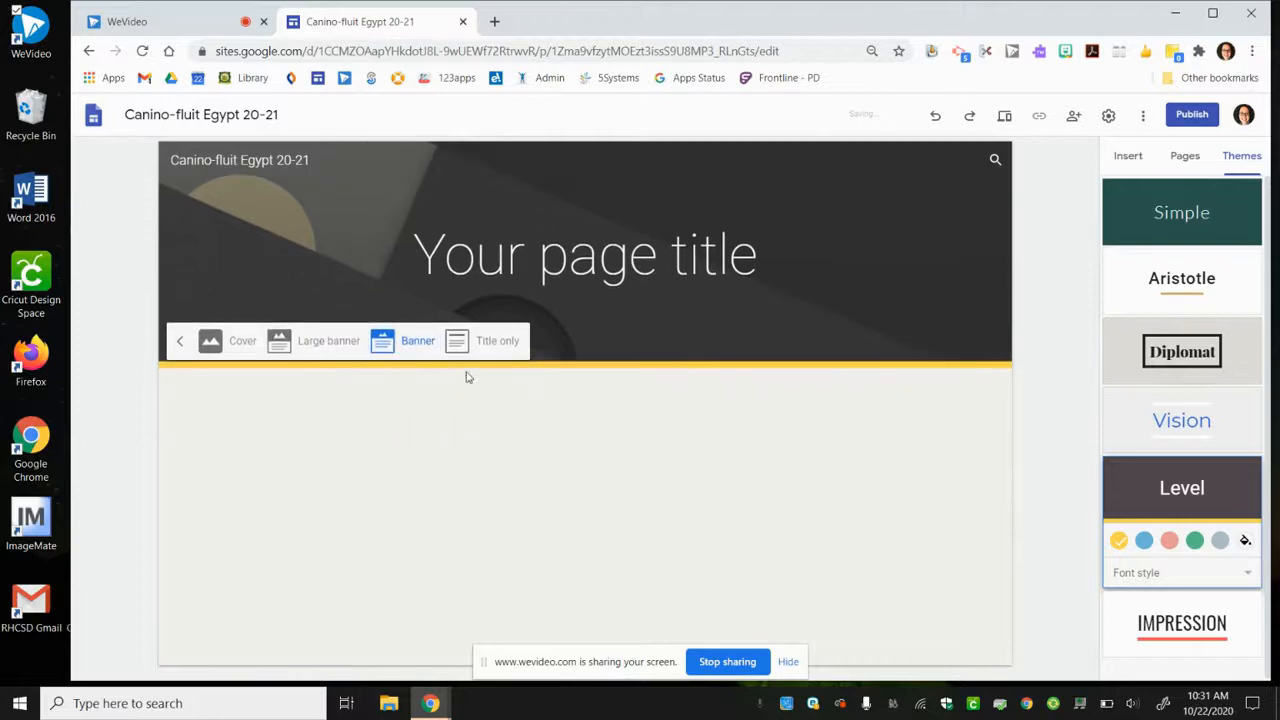
left_click(489, 342)
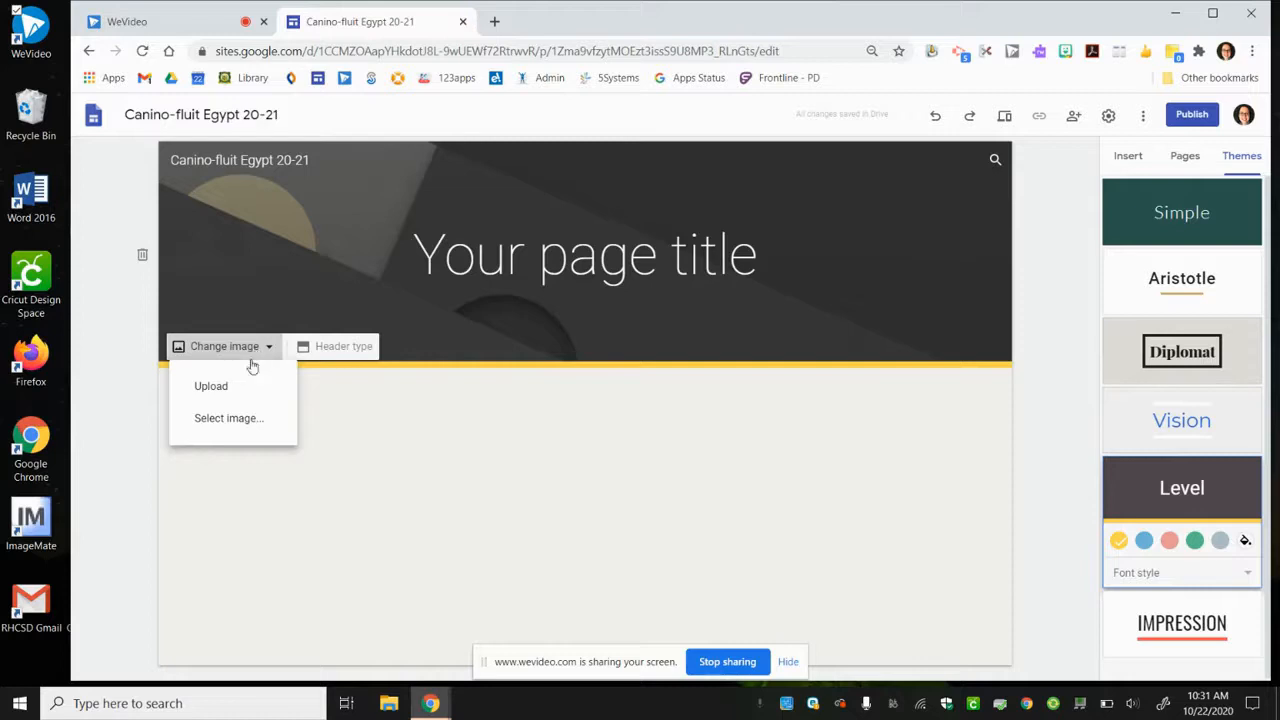
- Replace the header image with the third sand dune picture found by a Google image search for "sands"
left_click(230, 430)
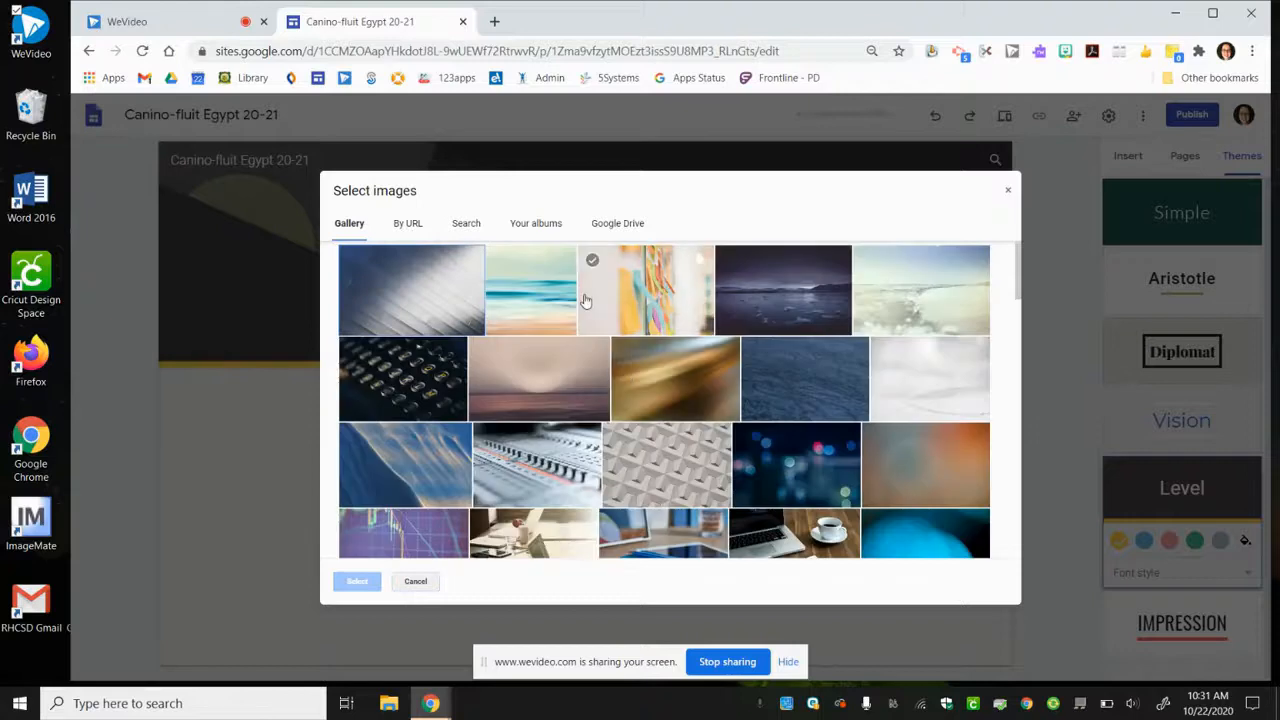
left_click(474, 228)
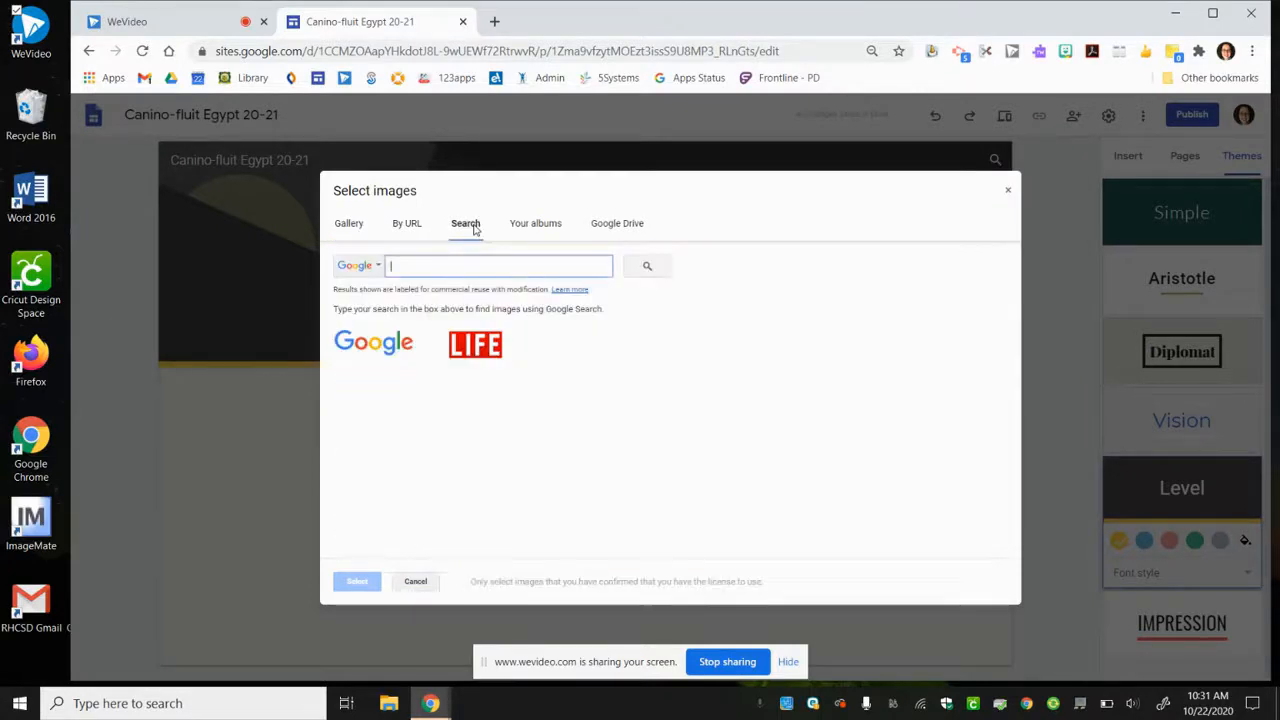
type("sands")
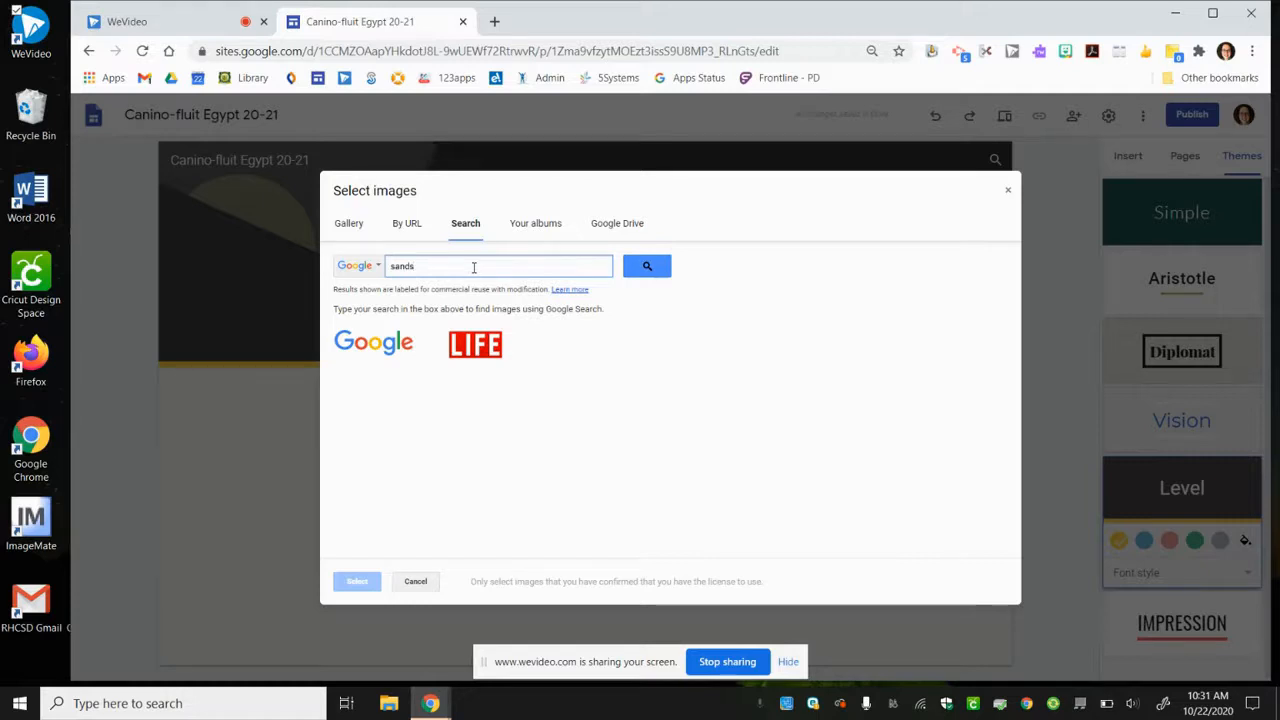
key("Return")
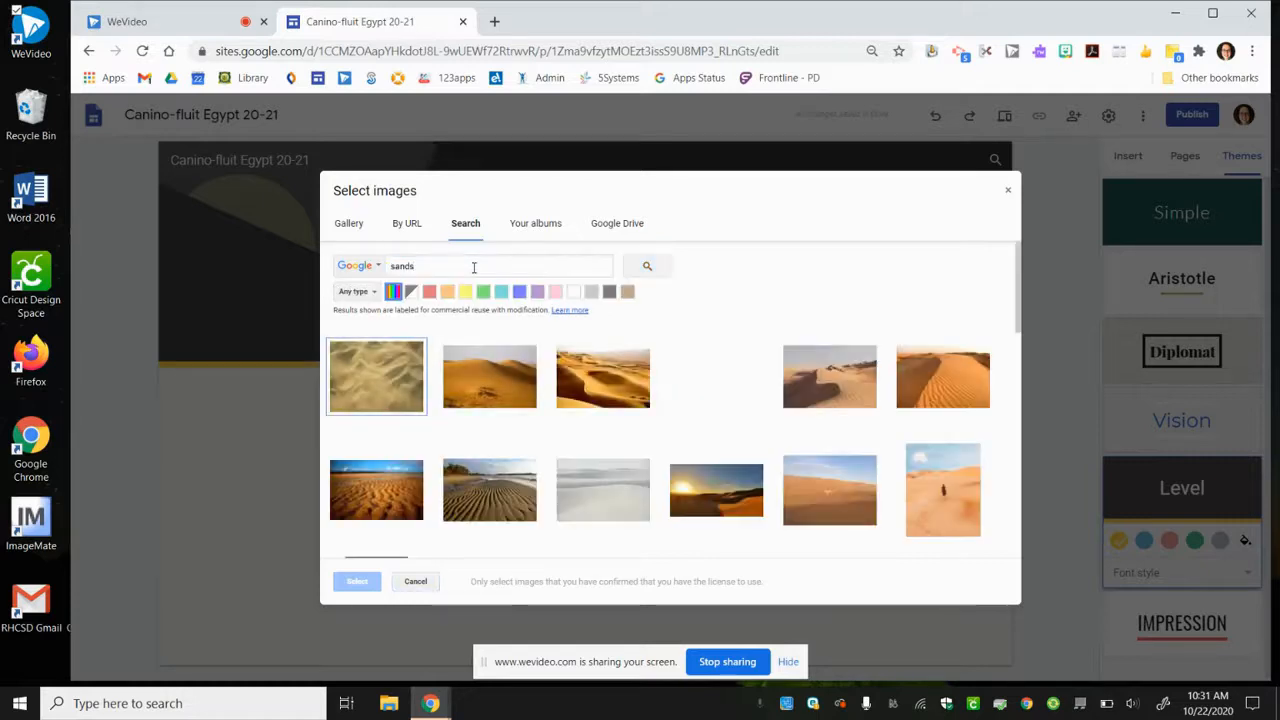
left_click(617, 392)
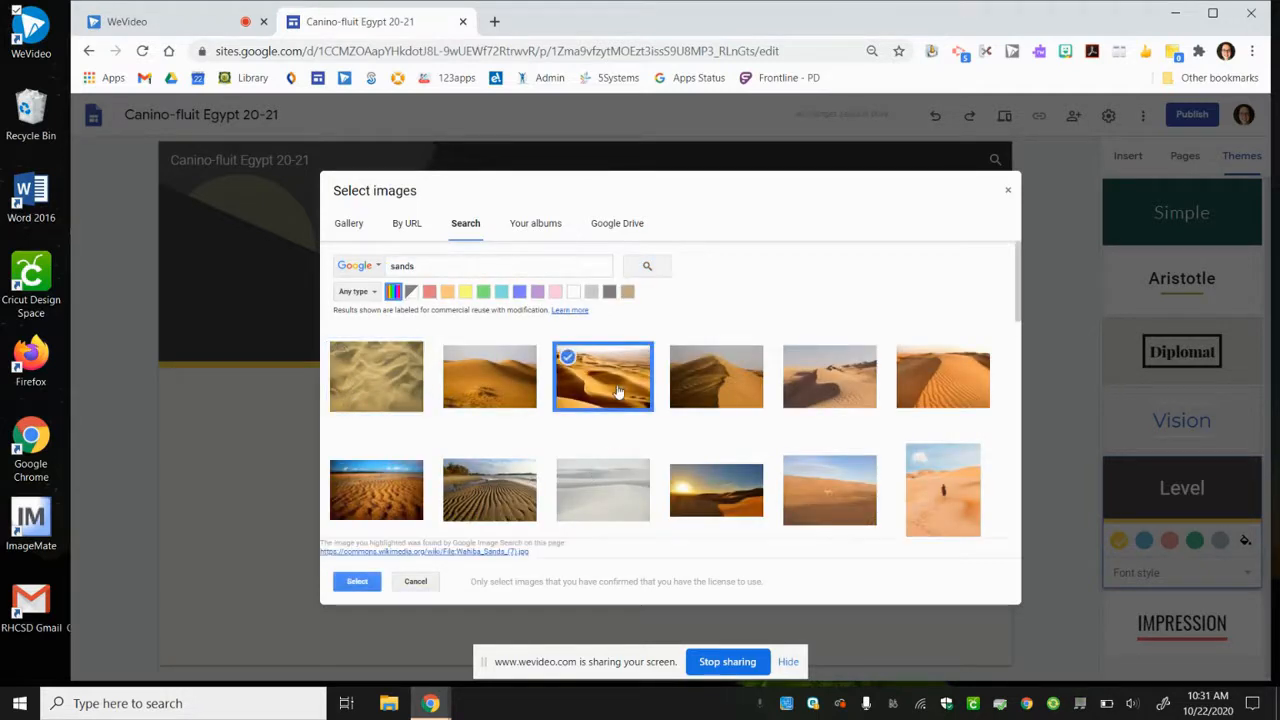
left_click(357, 581)
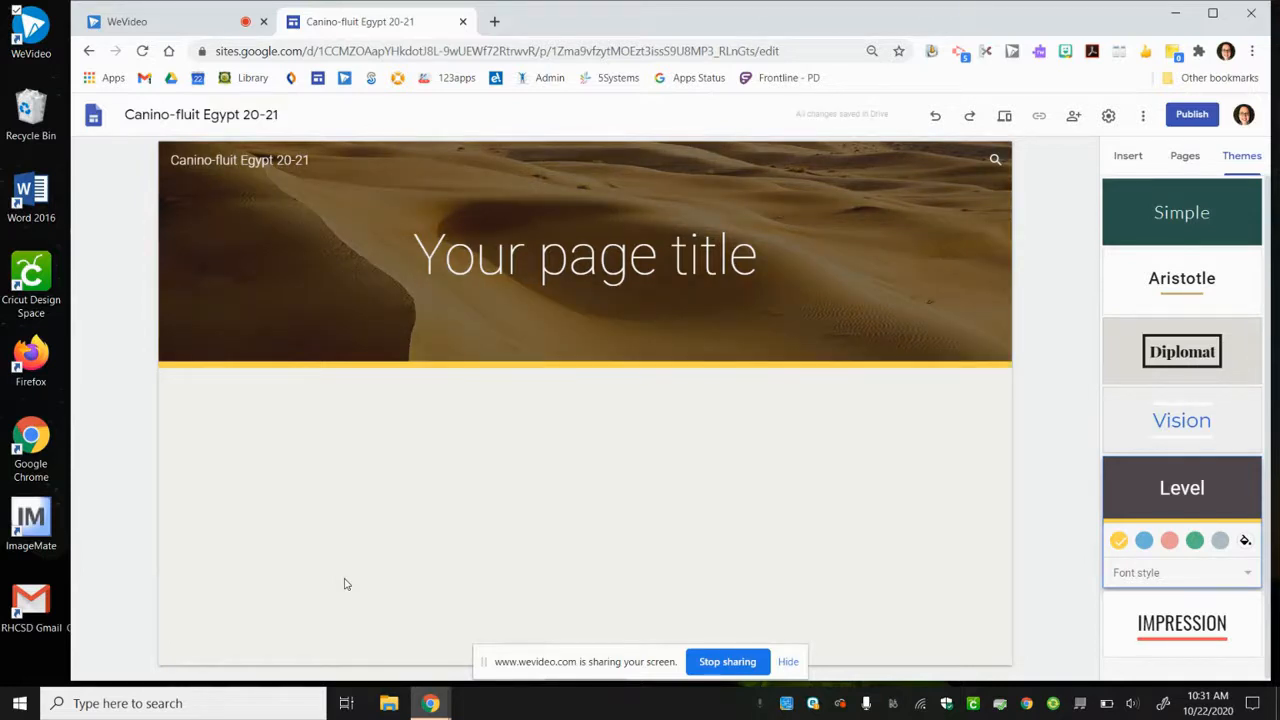
- Replace the placeholder page title in the header with "Egypt"
mouse_move(170, 352)
left_click(671, 262)
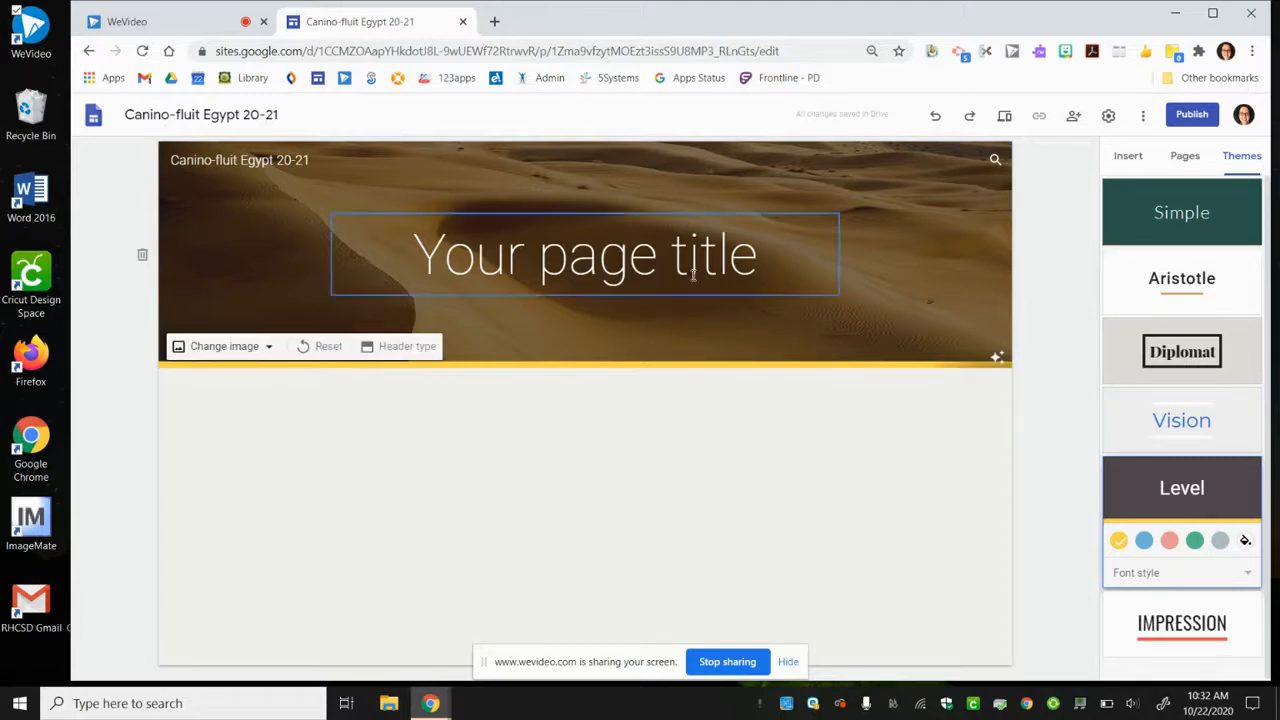
left_click_drag(772, 262, 401, 216)
type("Egyt")
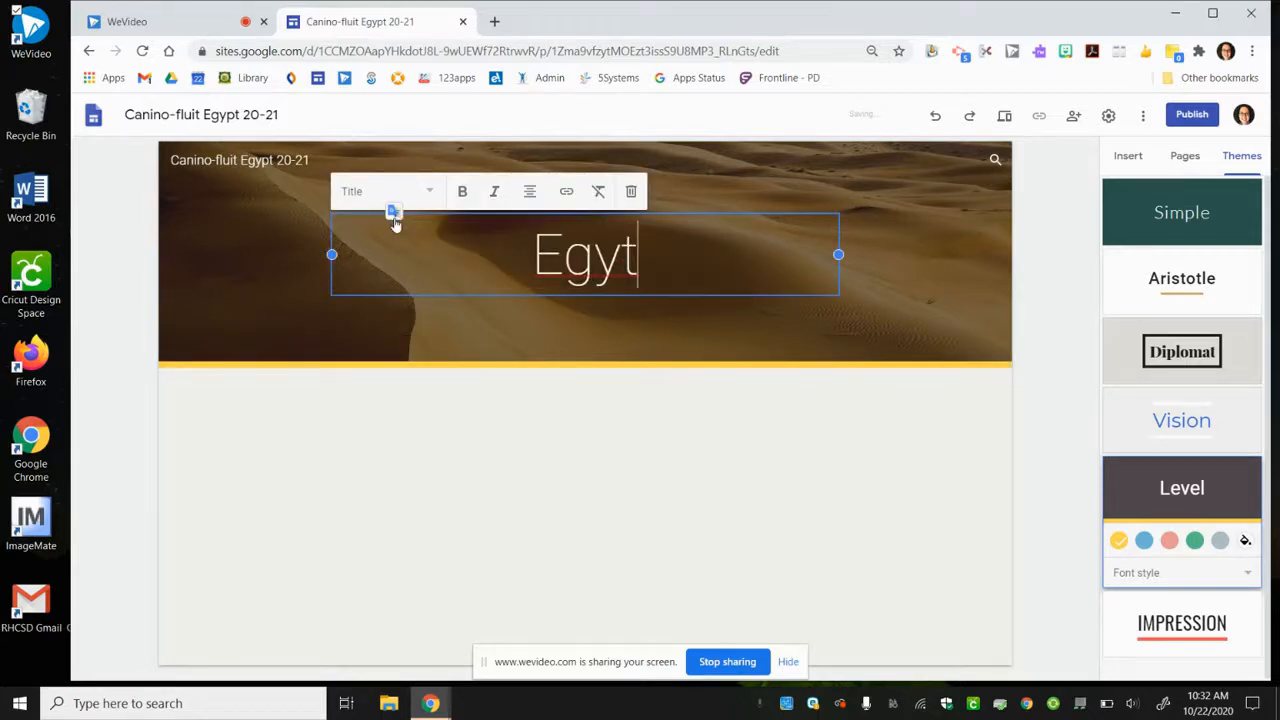
key("BackSpace")
type("pt")
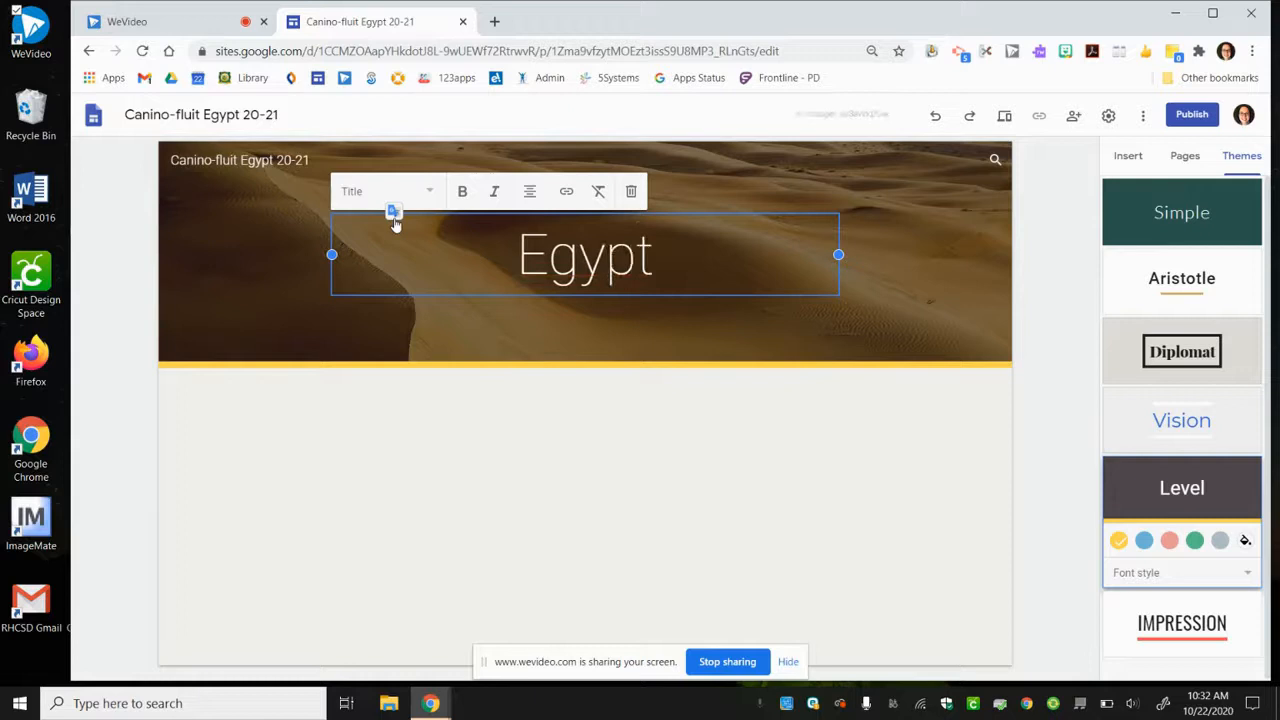
- Add two new pages to the site named "Economy" and "Religion"
left_click(1180, 164)
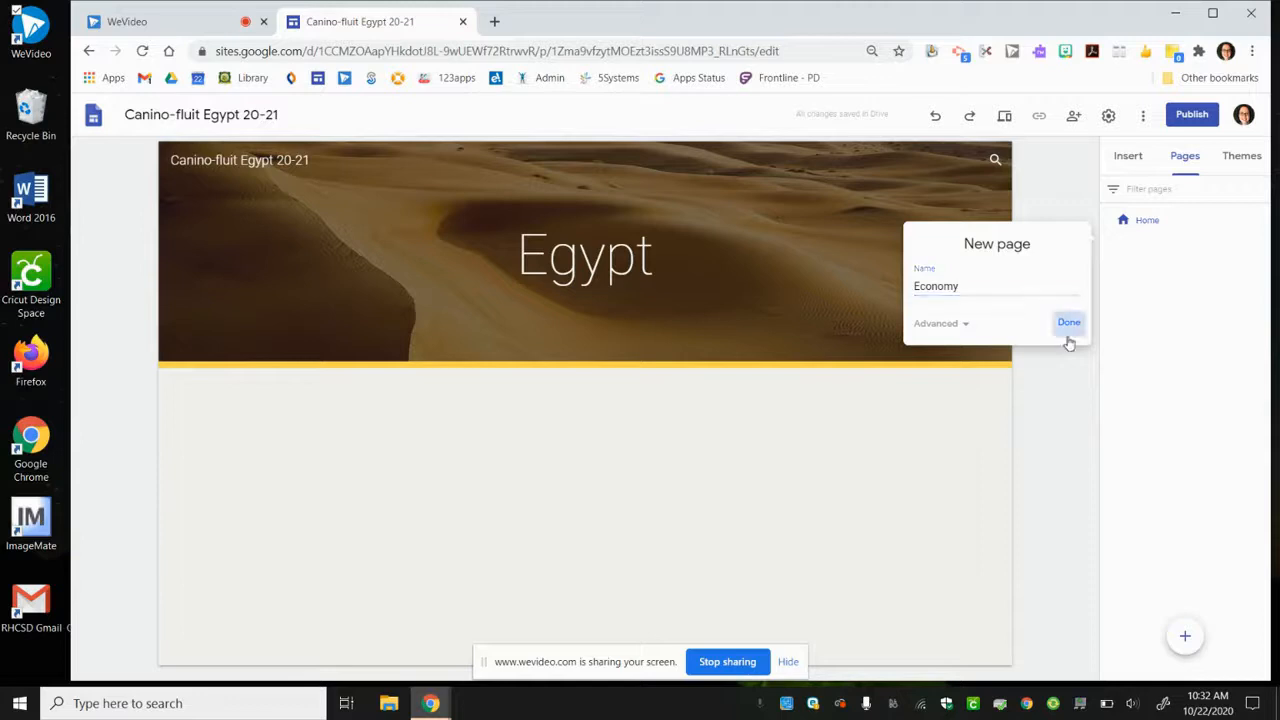
left_click(1068, 330)
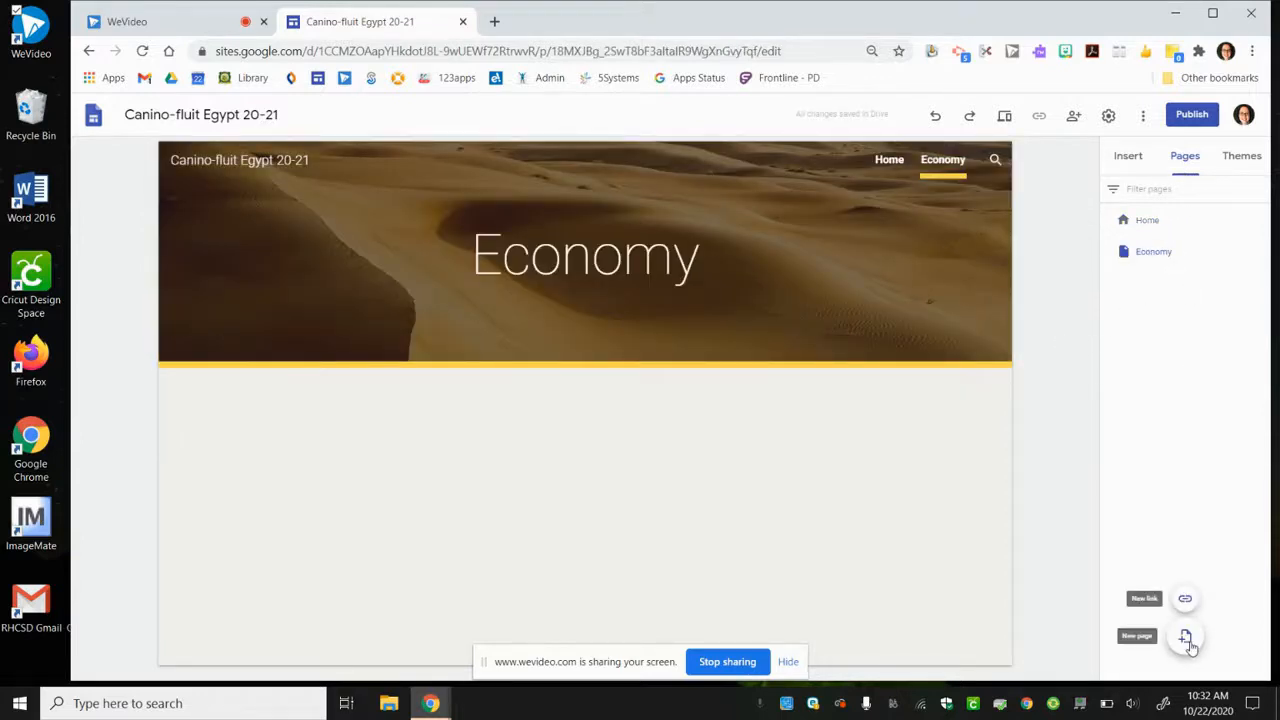
left_click(1186, 638)
type("Religion")
left_click(1069, 354)
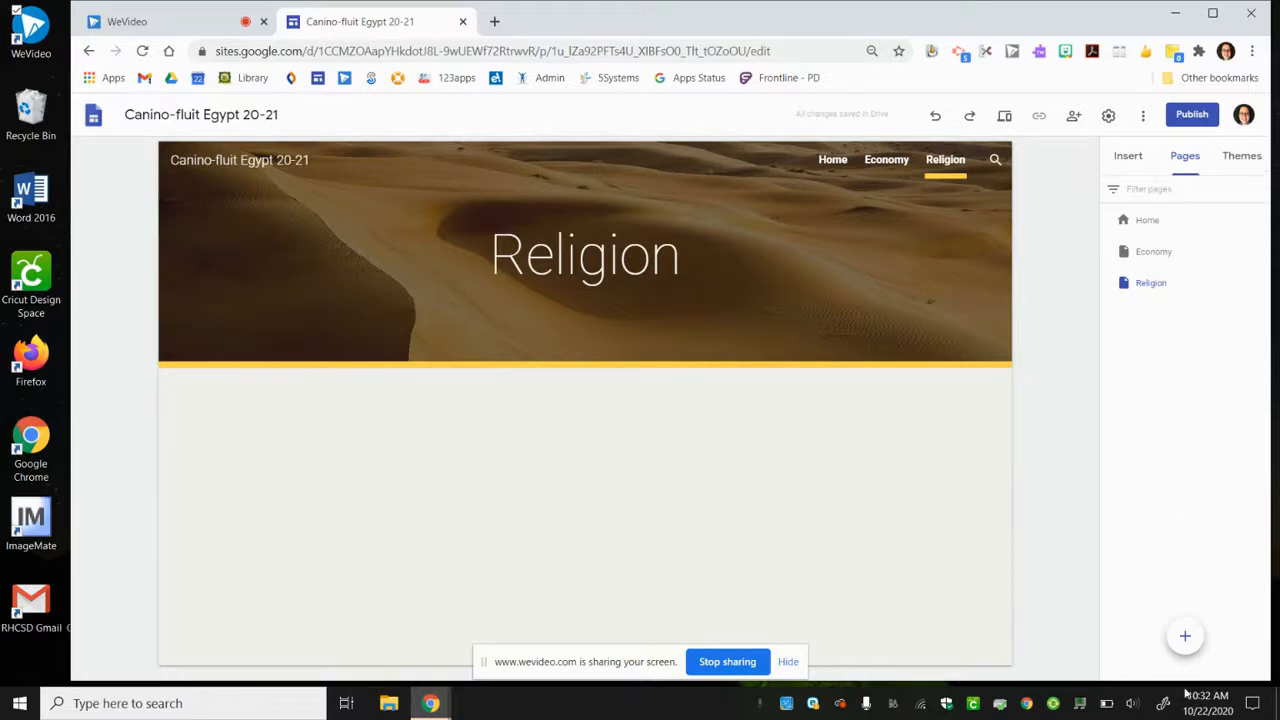
- Add a new page named "Afterlife" and nest it as a subpage under Religion
left_click(1185, 637)
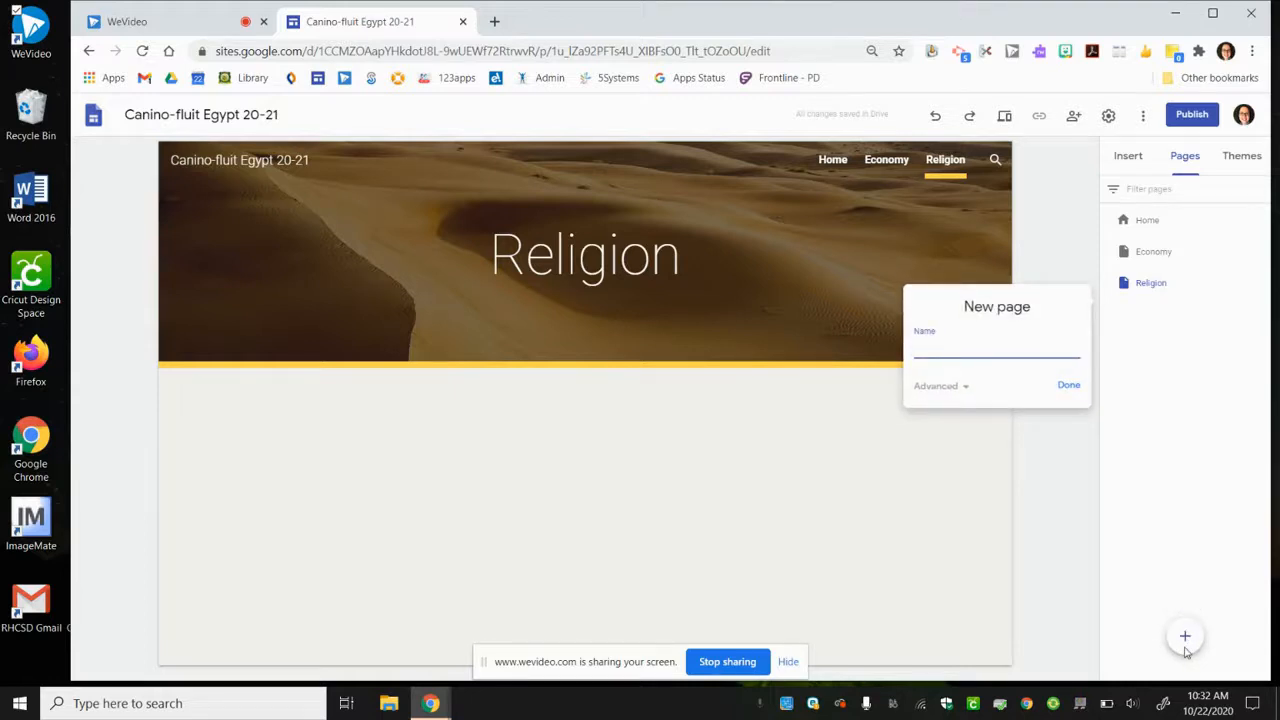
type("Afterlife")
key("Return")
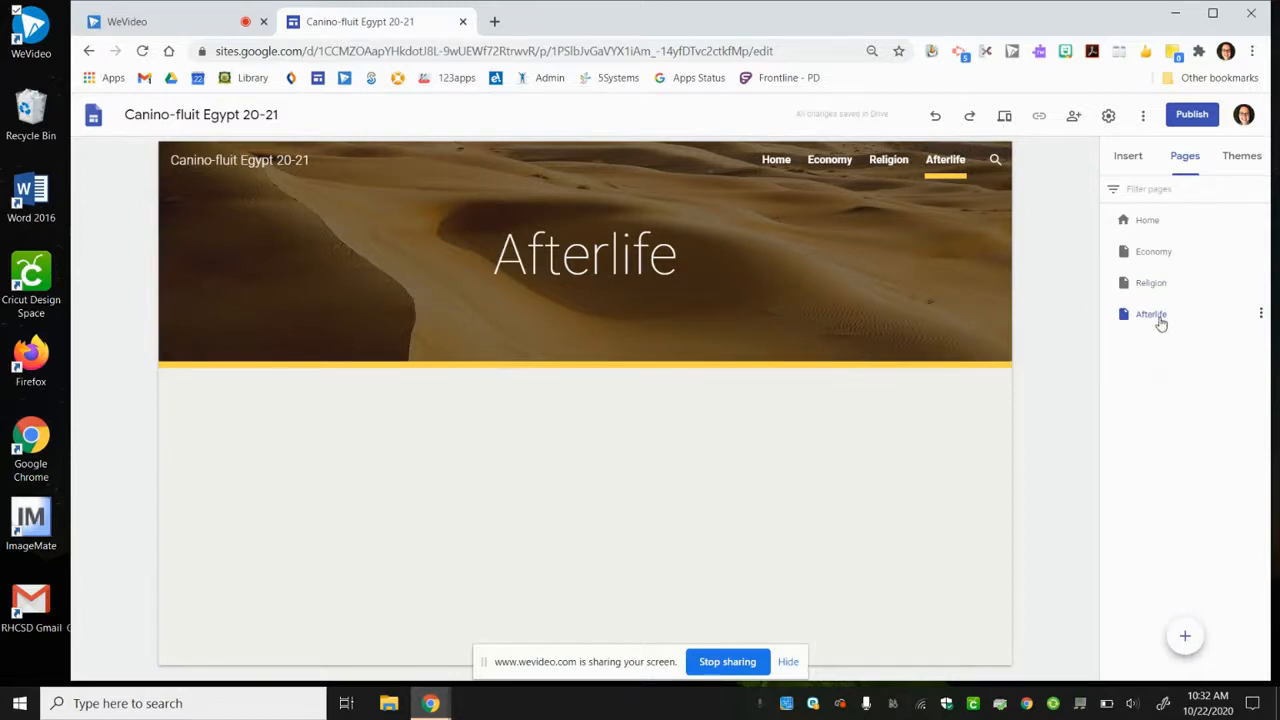
left_click_drag(1160, 316, 1160, 285)
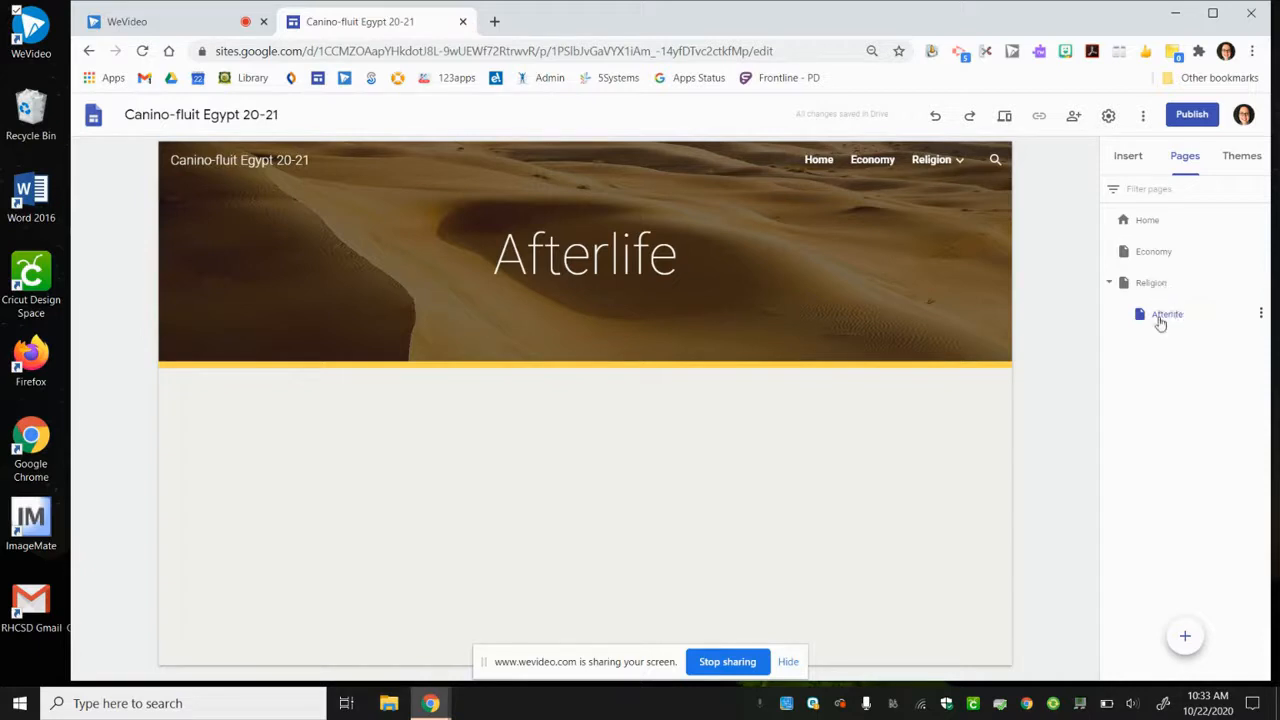
- Check the site navigation by viewing the Religion submenu and opening the Home, Economy and Religion pages
mouse_move(962, 162)
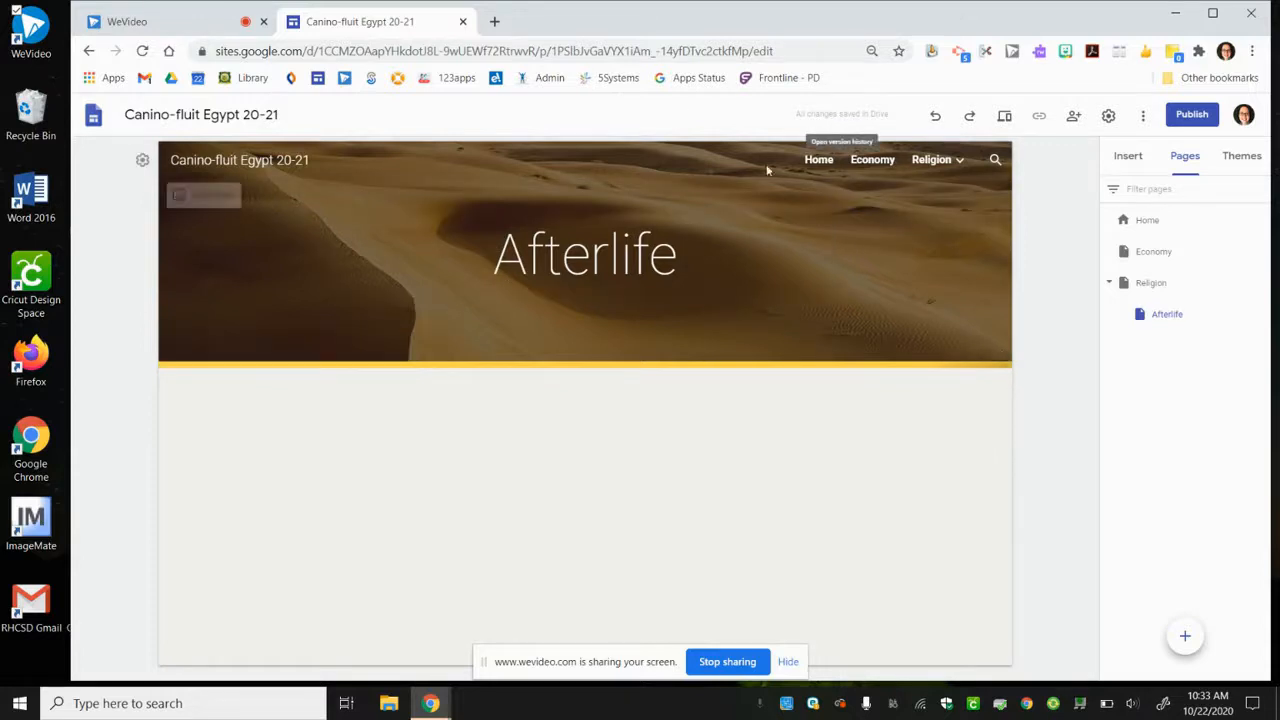
left_click(816, 161)
left_click(873, 161)
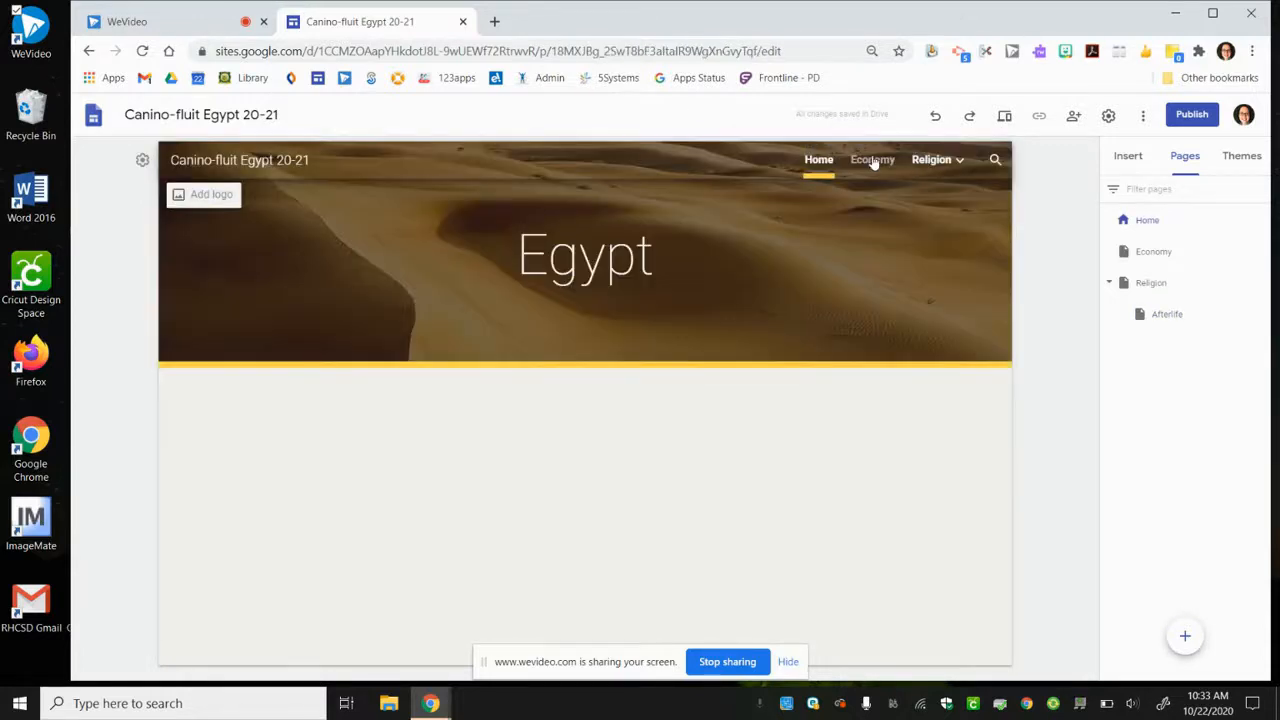
mouse_move(941, 163)
left_click(941, 163)
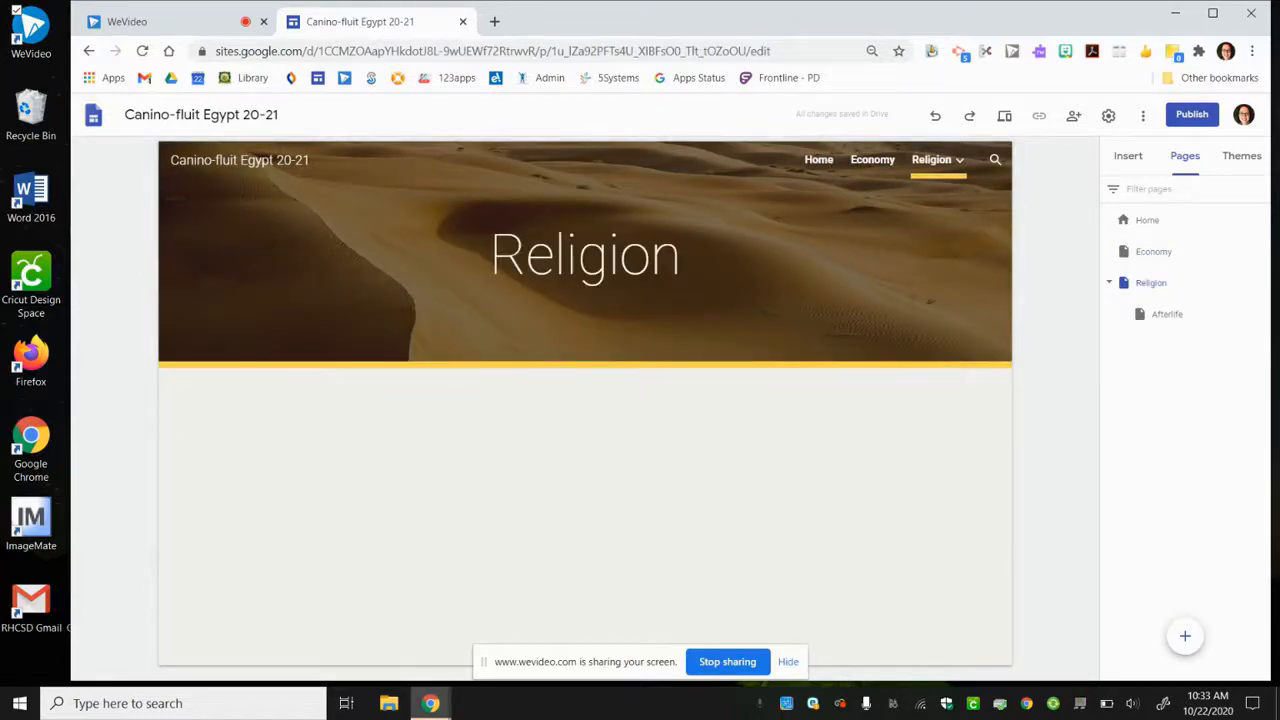
- Insert the layout with one image beside text on the Religion page and make its text group collapsible
mouse_move(1185, 646)
left_click(1130, 164)
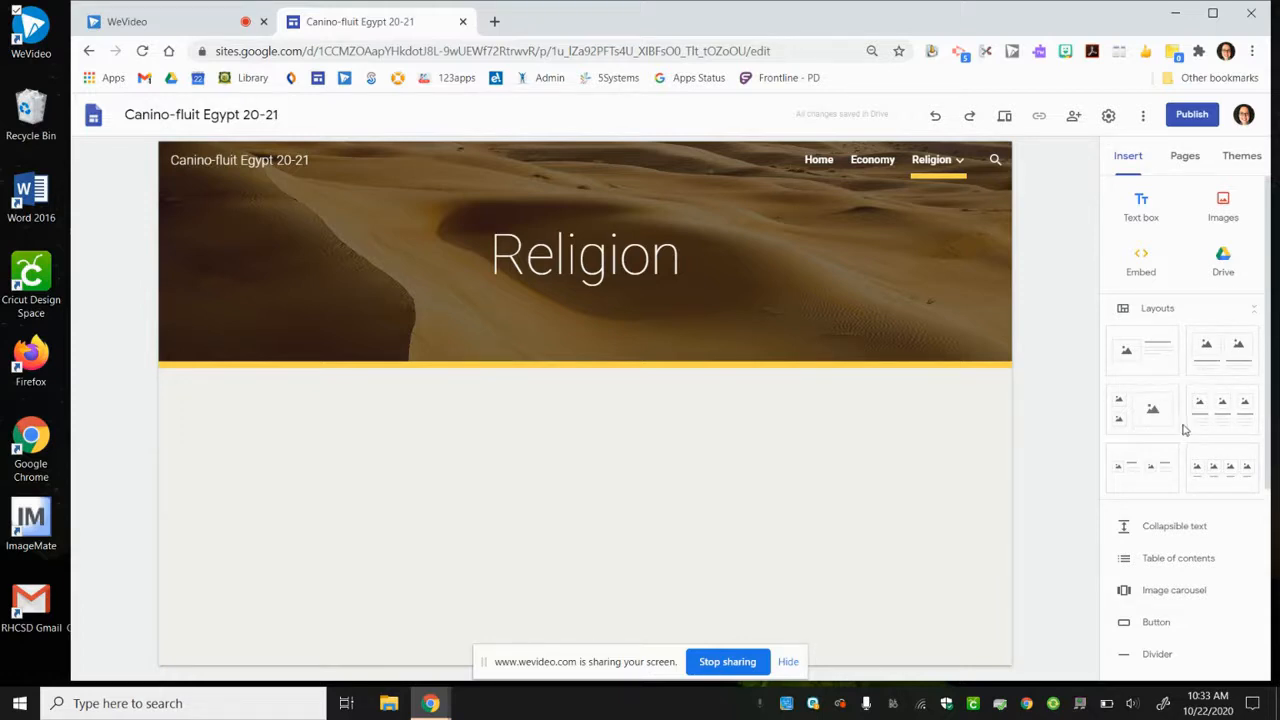
left_click(1152, 350)
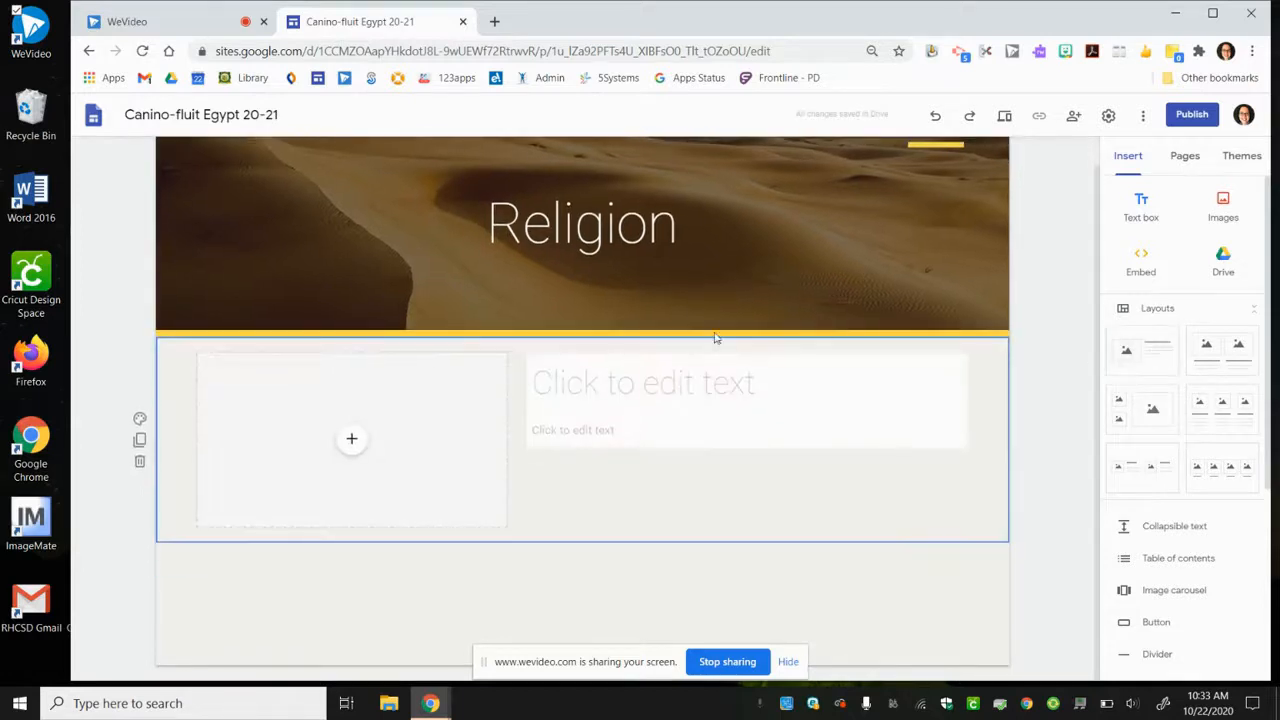
left_click(353, 443)
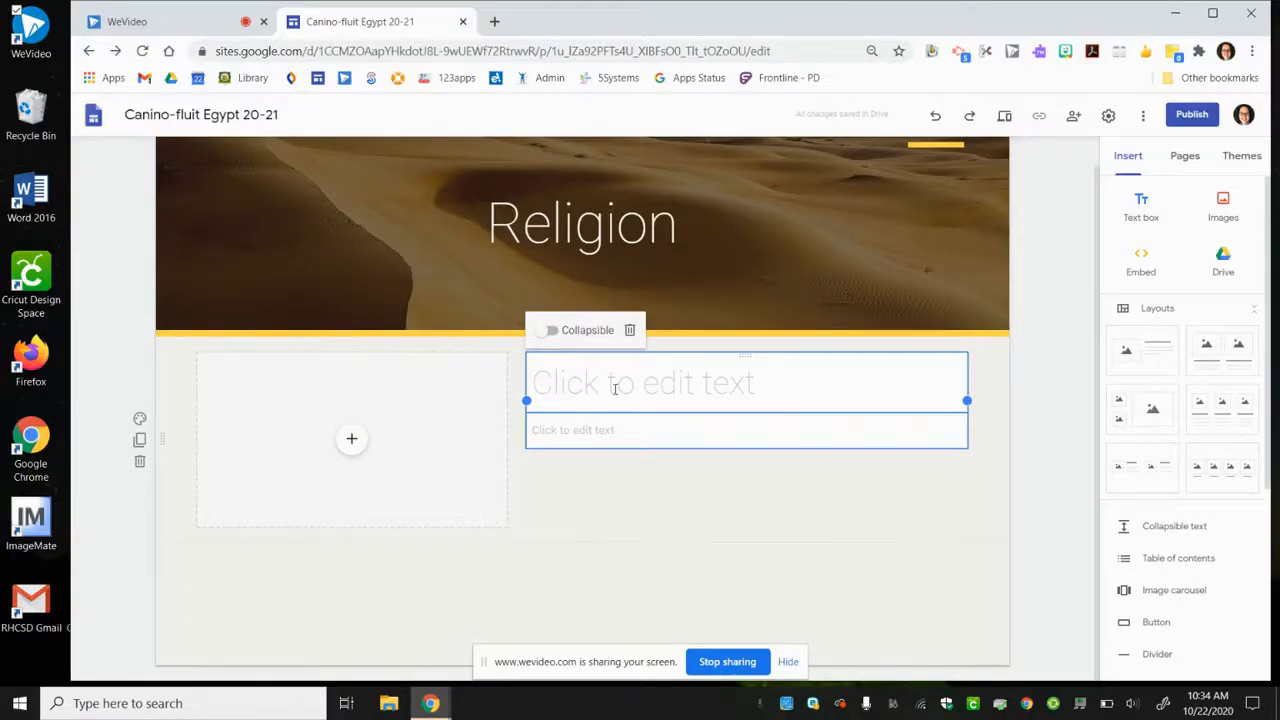
left_click(543, 332)
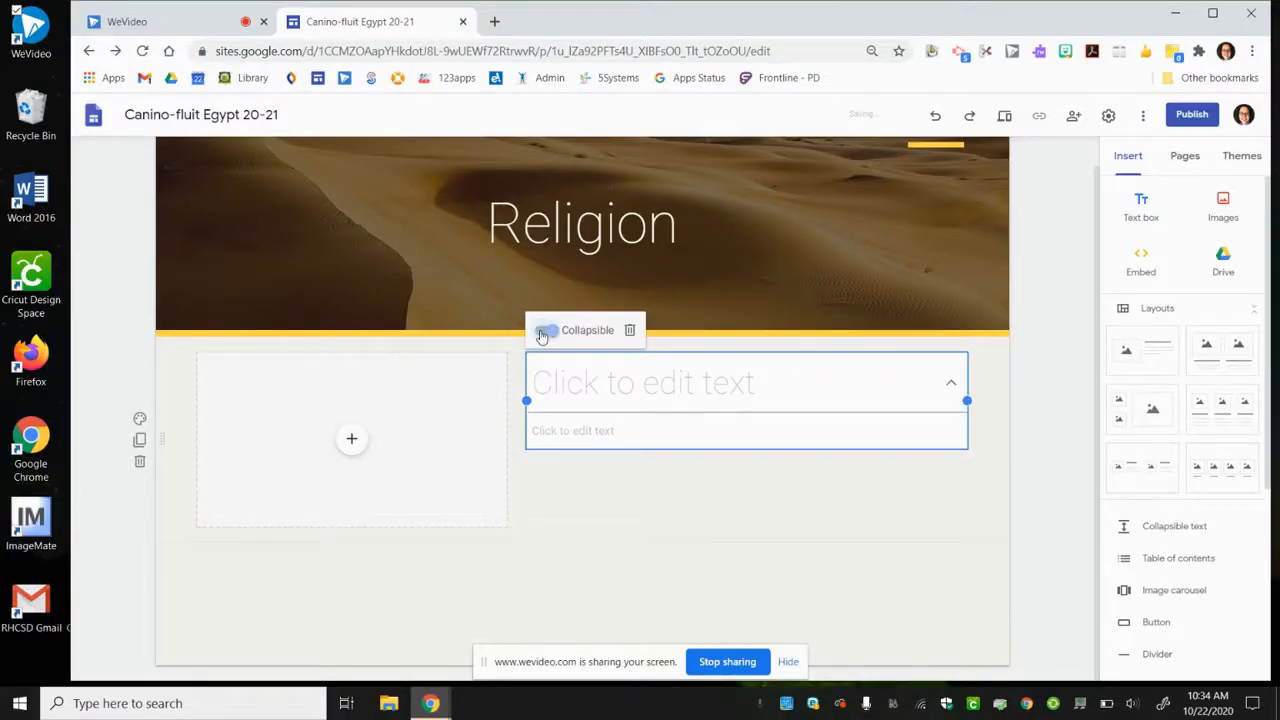
- Turn off the collapsible setting for the text group beside the image placeholder on the Religion page
left_click(543, 332)
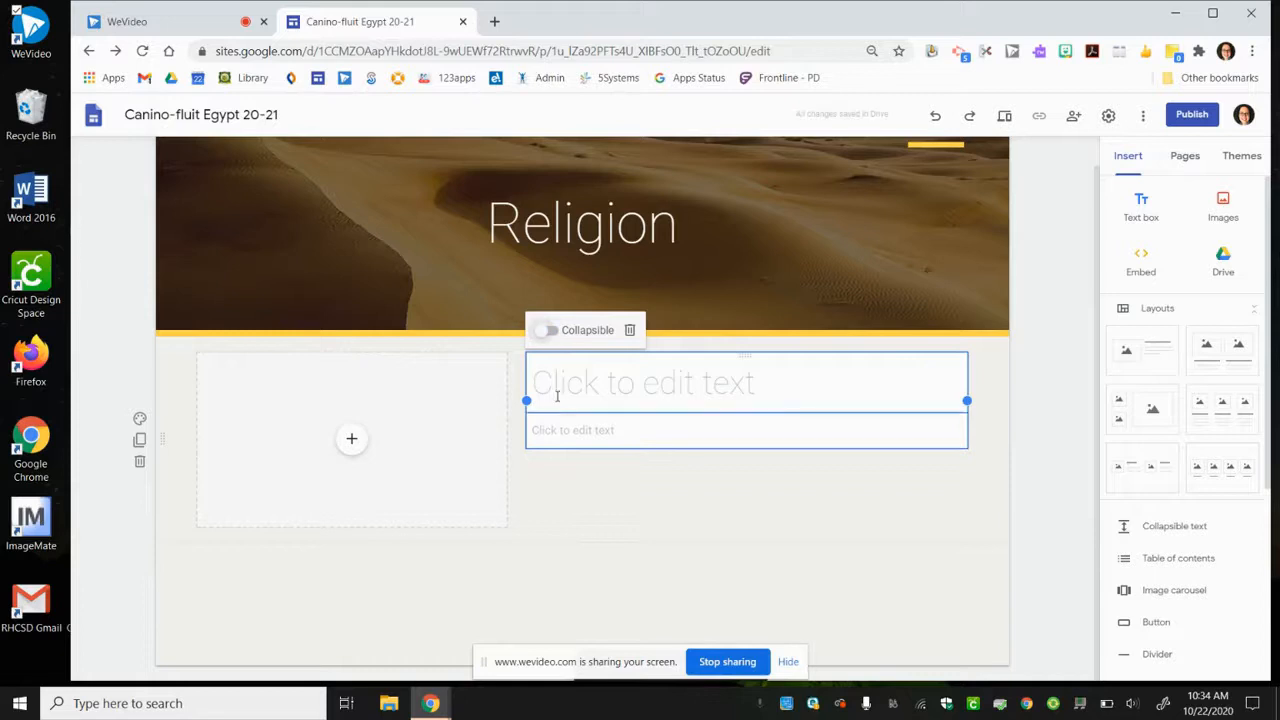
left_click(555, 437)
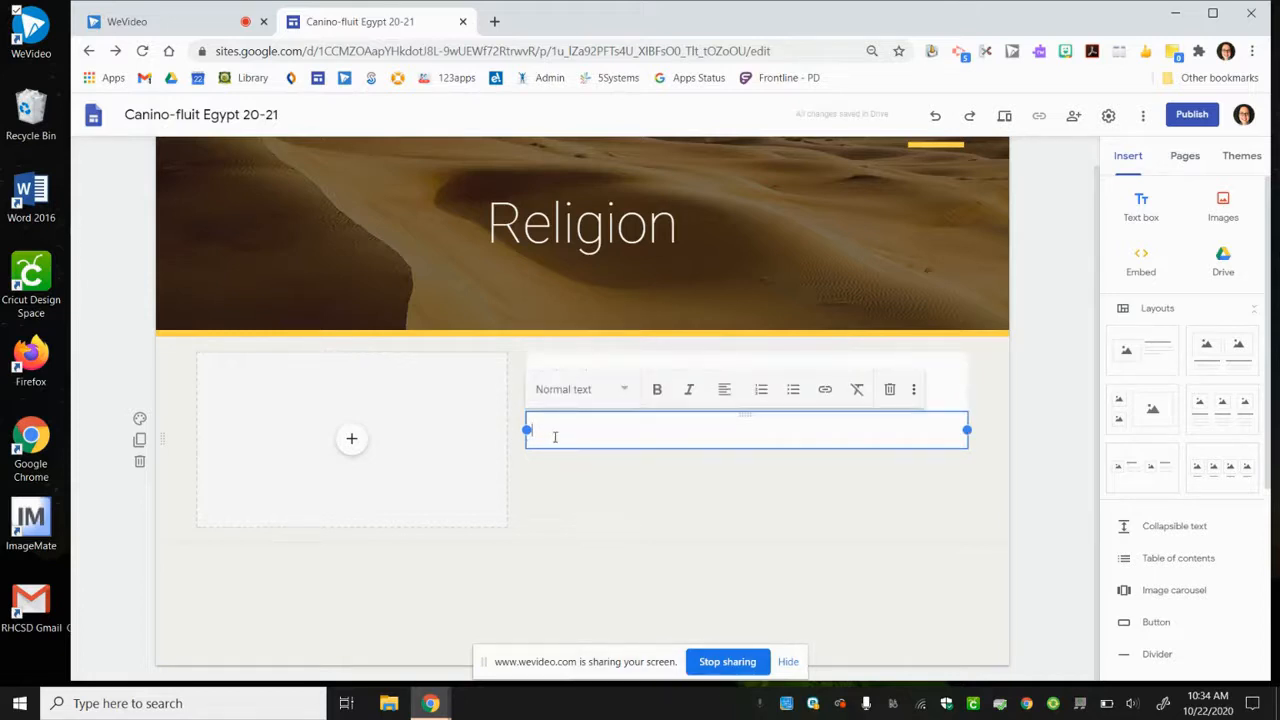
left_click(603, 494)
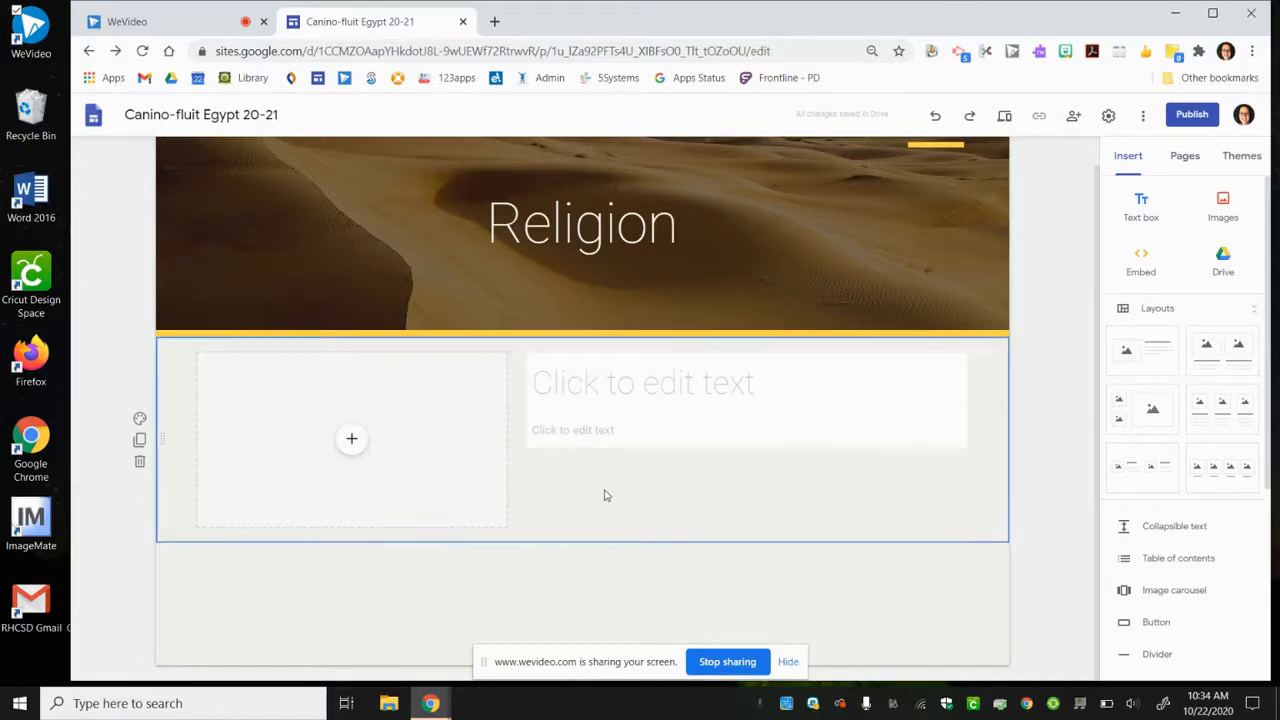
- Fill in the text group with the title "Priest" and the body text "blahblabhak"
left_click(577, 385)
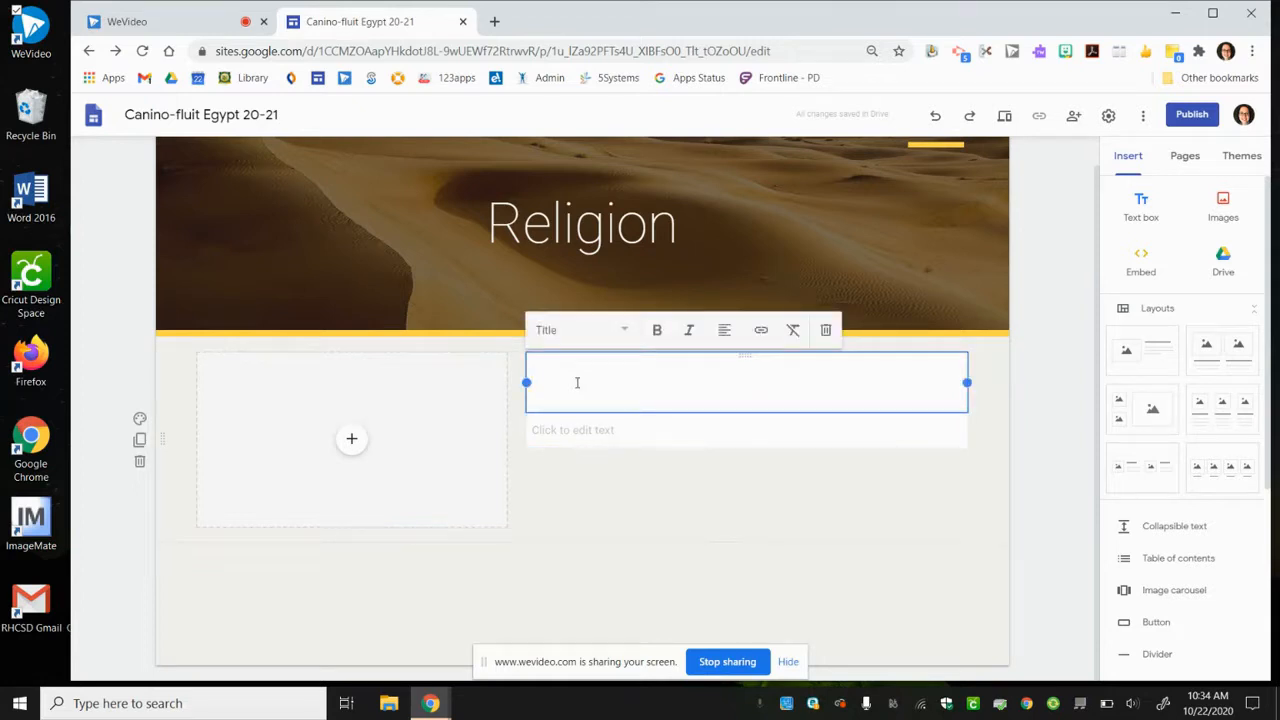
type("Priest")
left_click(584, 431)
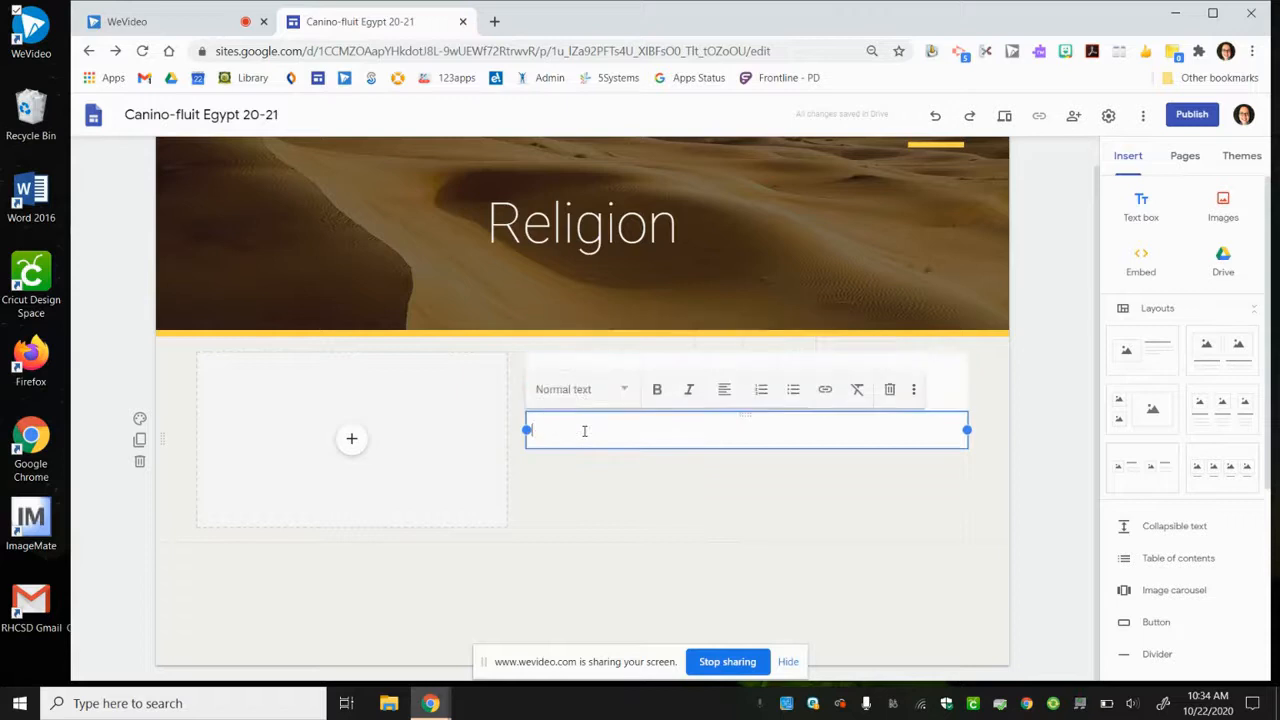
type("blahblabhak")
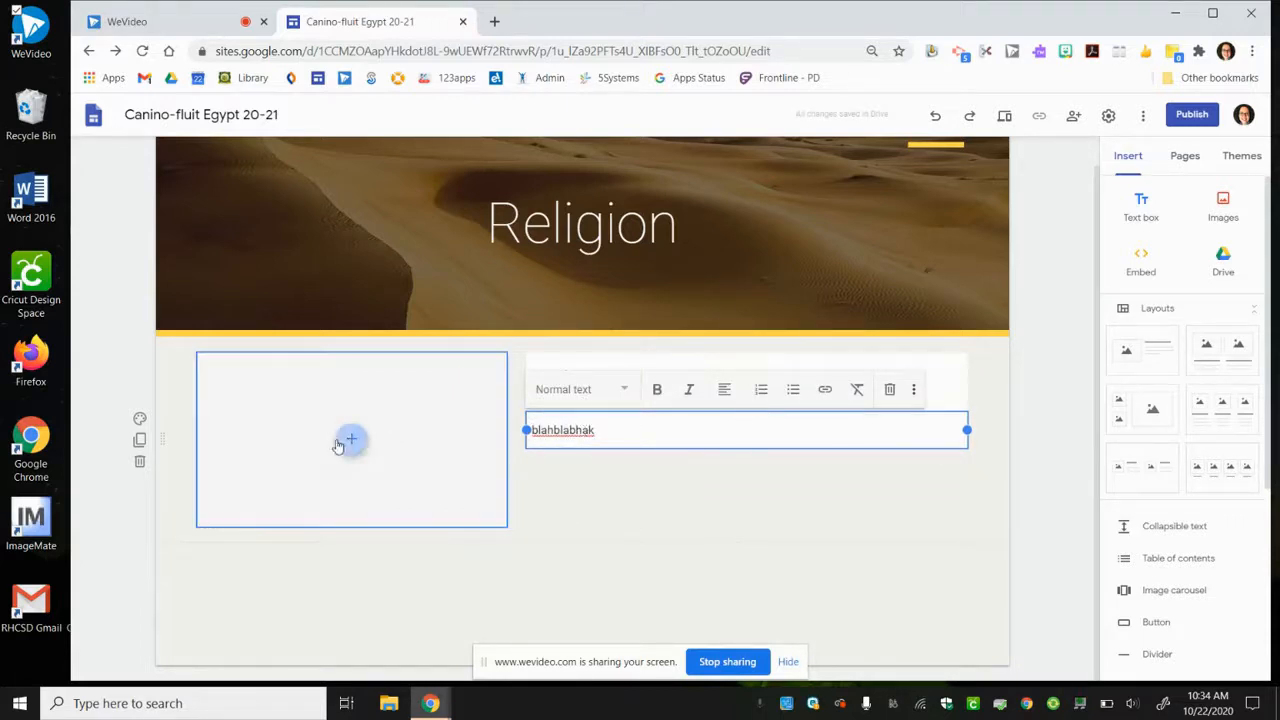
- Check the image placeholder's content sources and try it on the other side of the Priest text before returning it to its original side
left_click(351, 442)
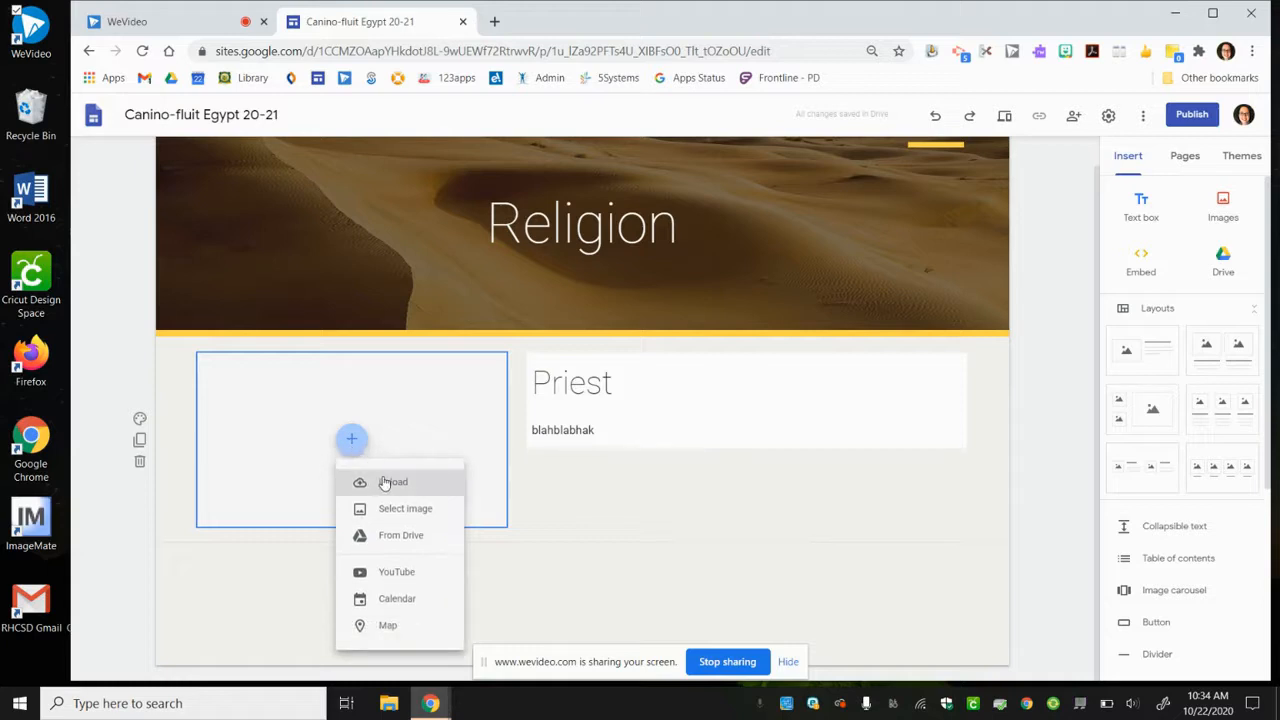
left_click(600, 516)
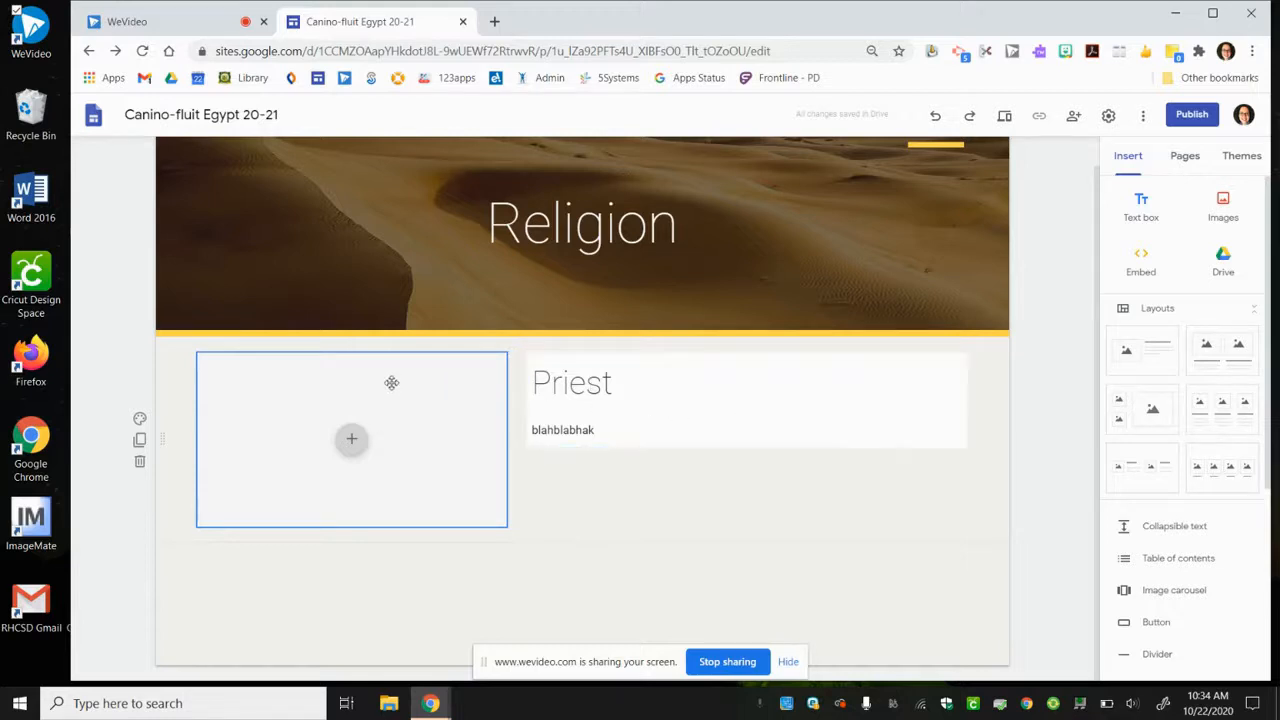
left_click_drag(391, 382, 922, 358)
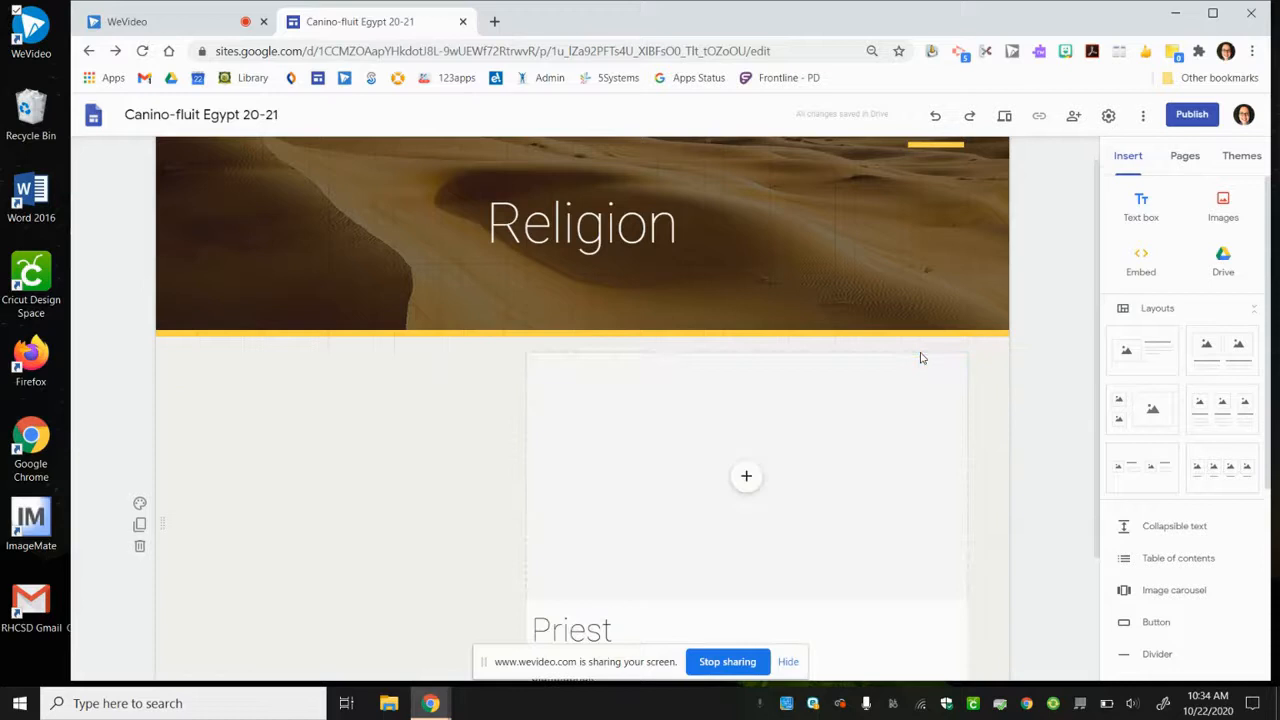
key("ctrl+z")
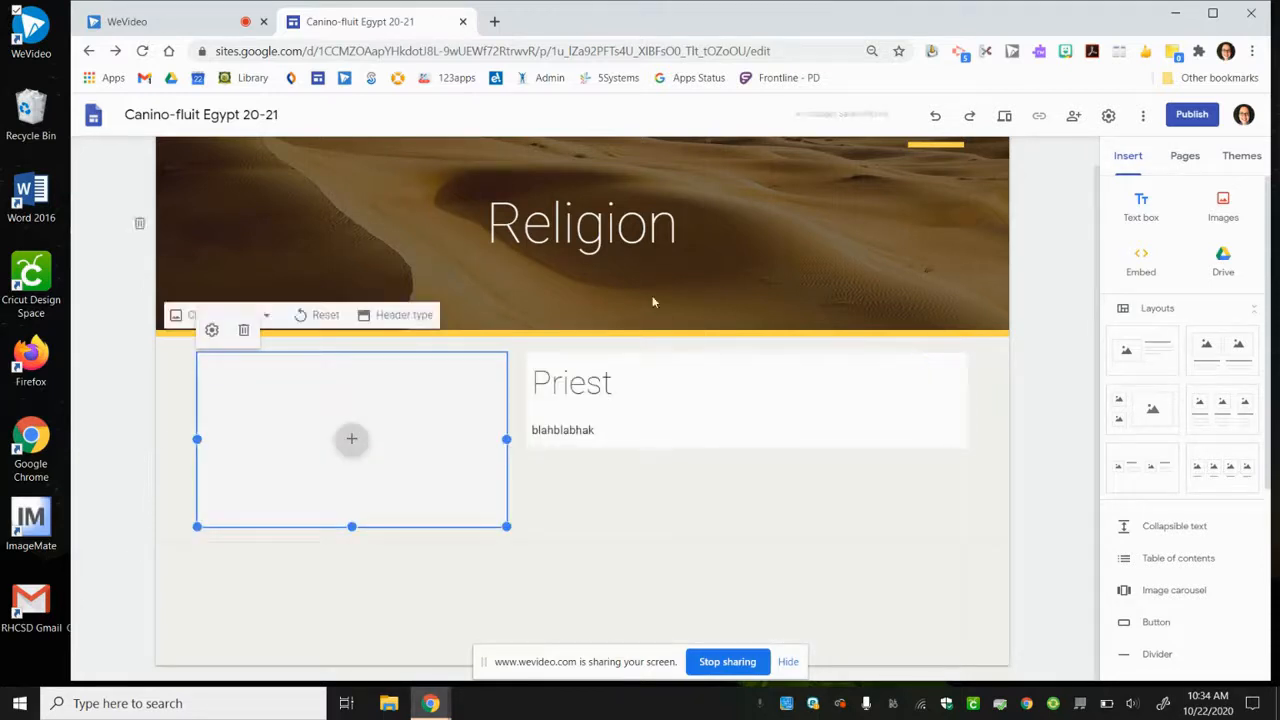
left_click_drag(453, 377, 977, 380)
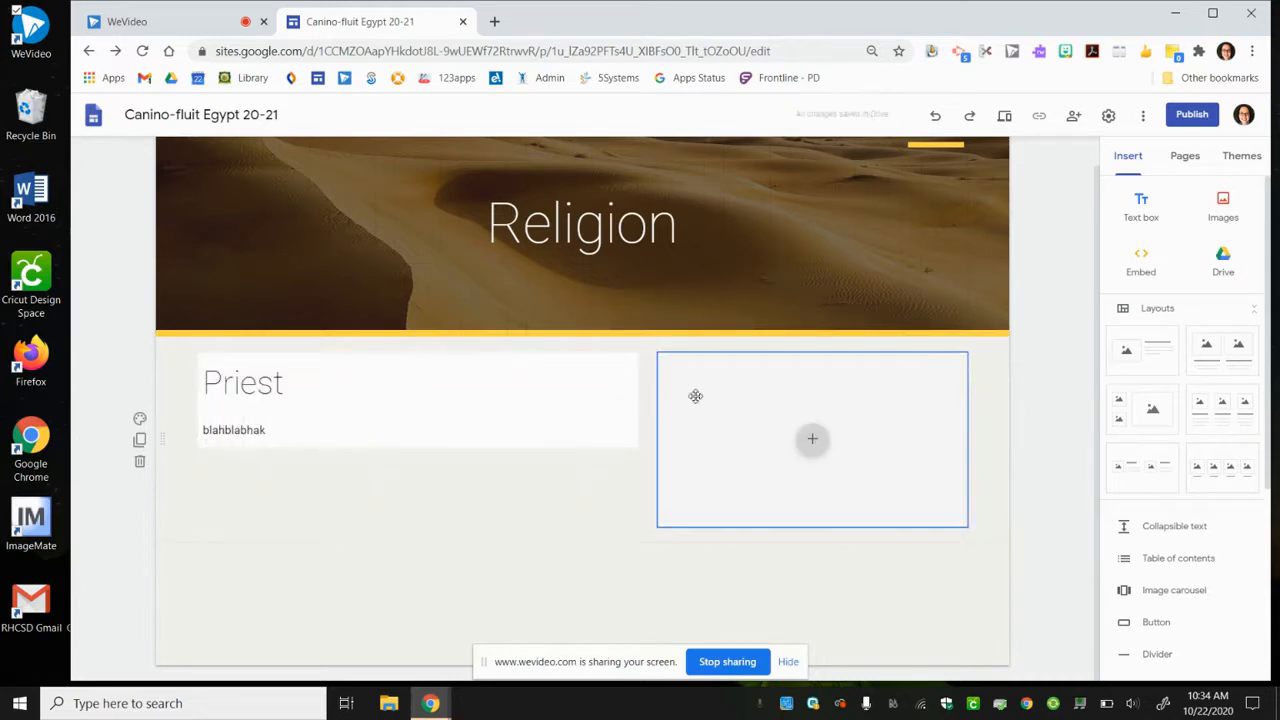
left_click_drag(698, 381, 191, 363)
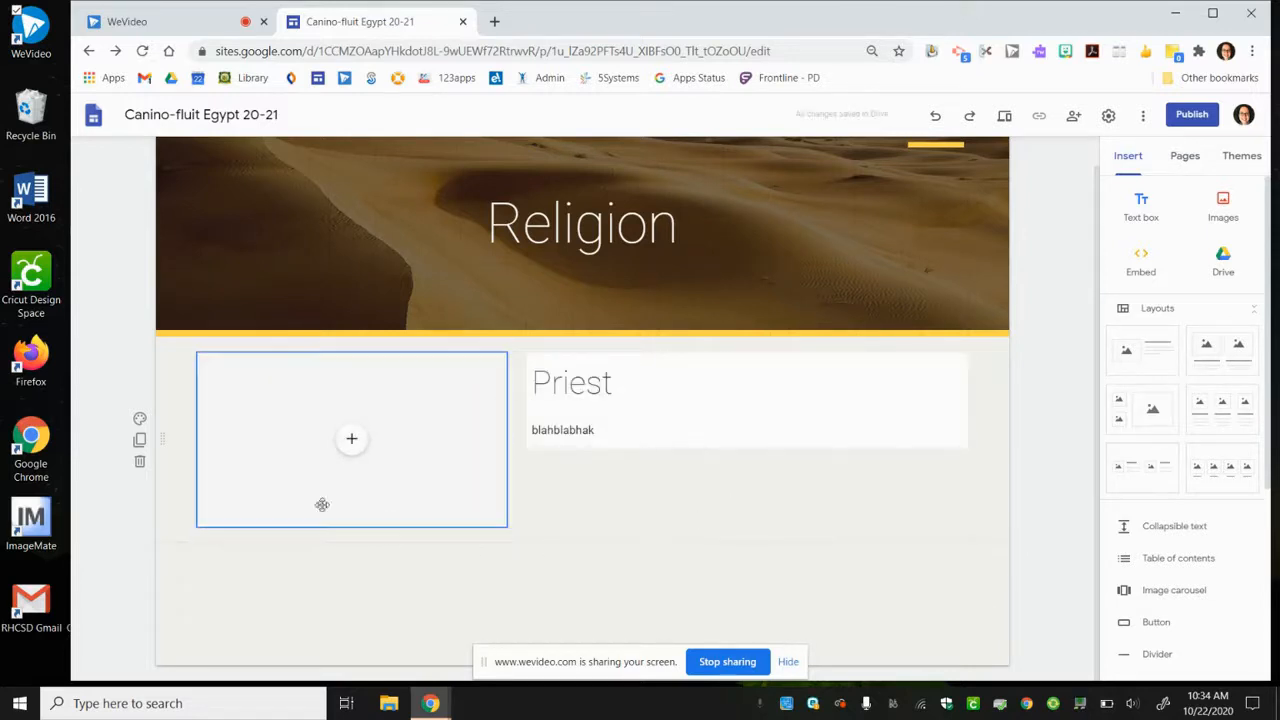
- Insert the layout with two small images beside a large one and move its section above the Priest section
left_click(1147, 405)
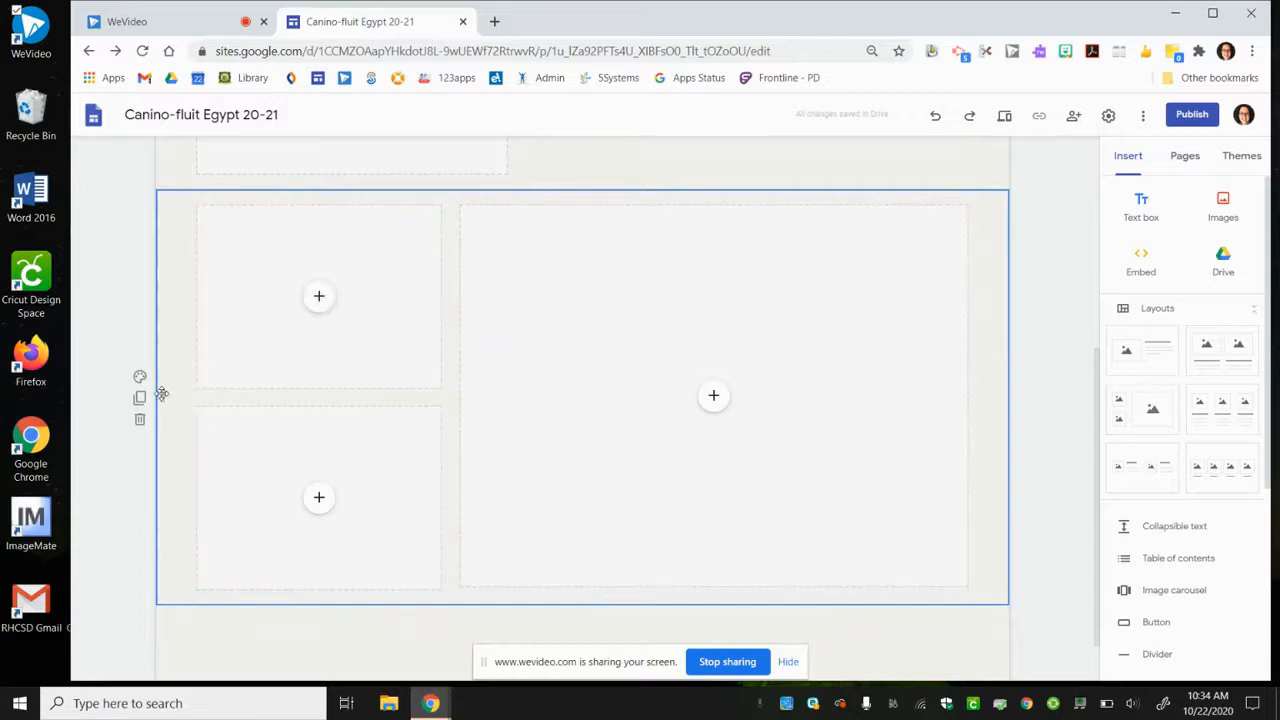
left_click_drag(156, 351, 163, 317)
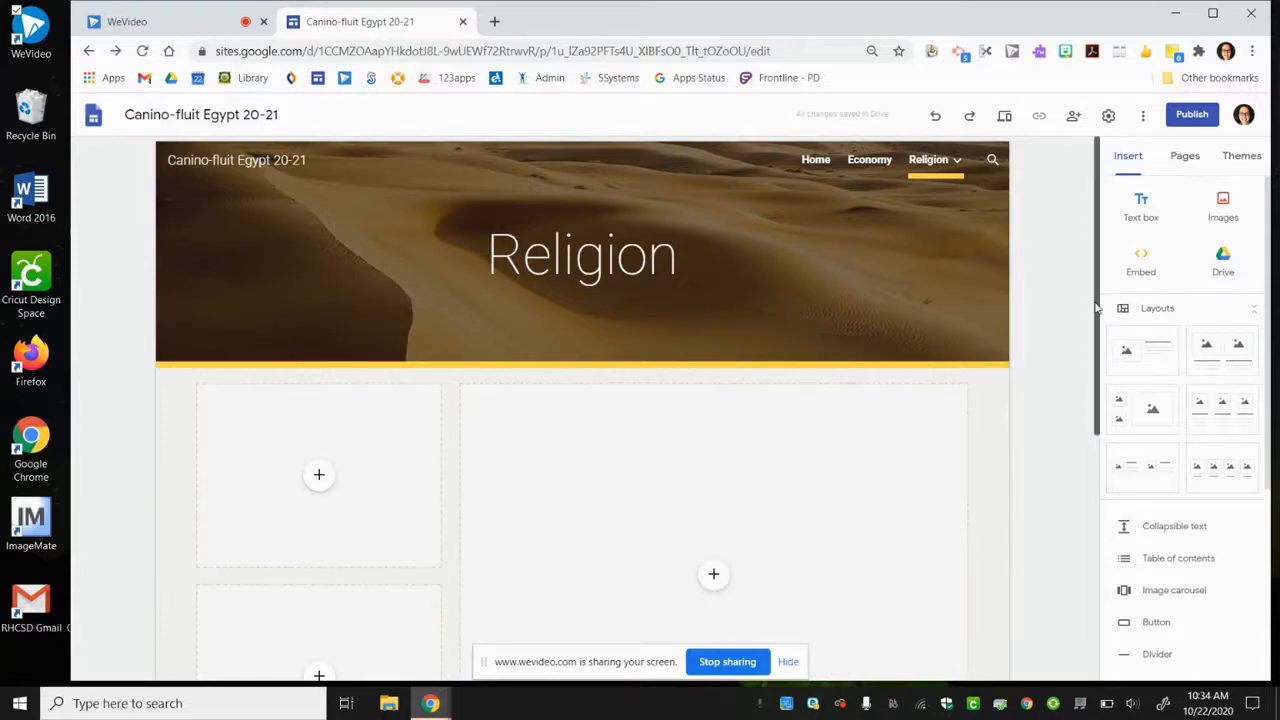
scroll(1097, 373, "down", 1)
left_click_drag(1097, 373, 1090, 464)
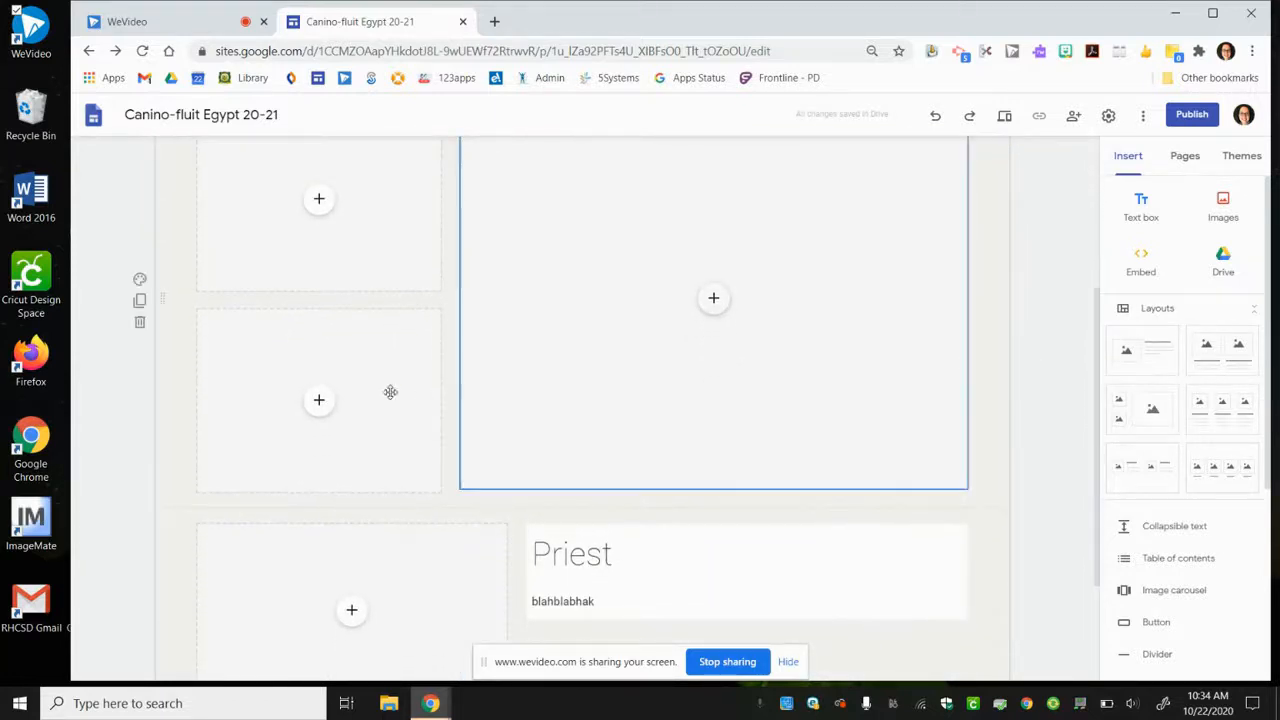
- Try the Emphasis 1 and Emphasis 2 backgrounds on the three-image section
left_click(140, 281)
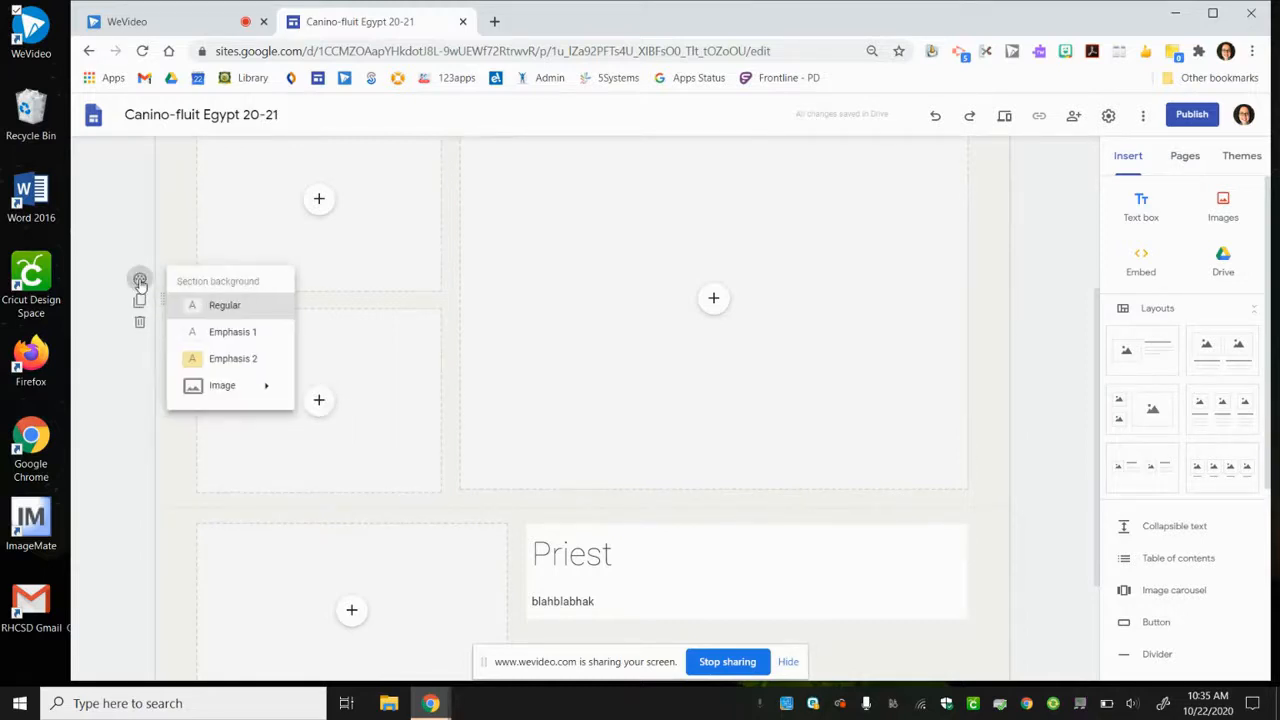
left_click(214, 335)
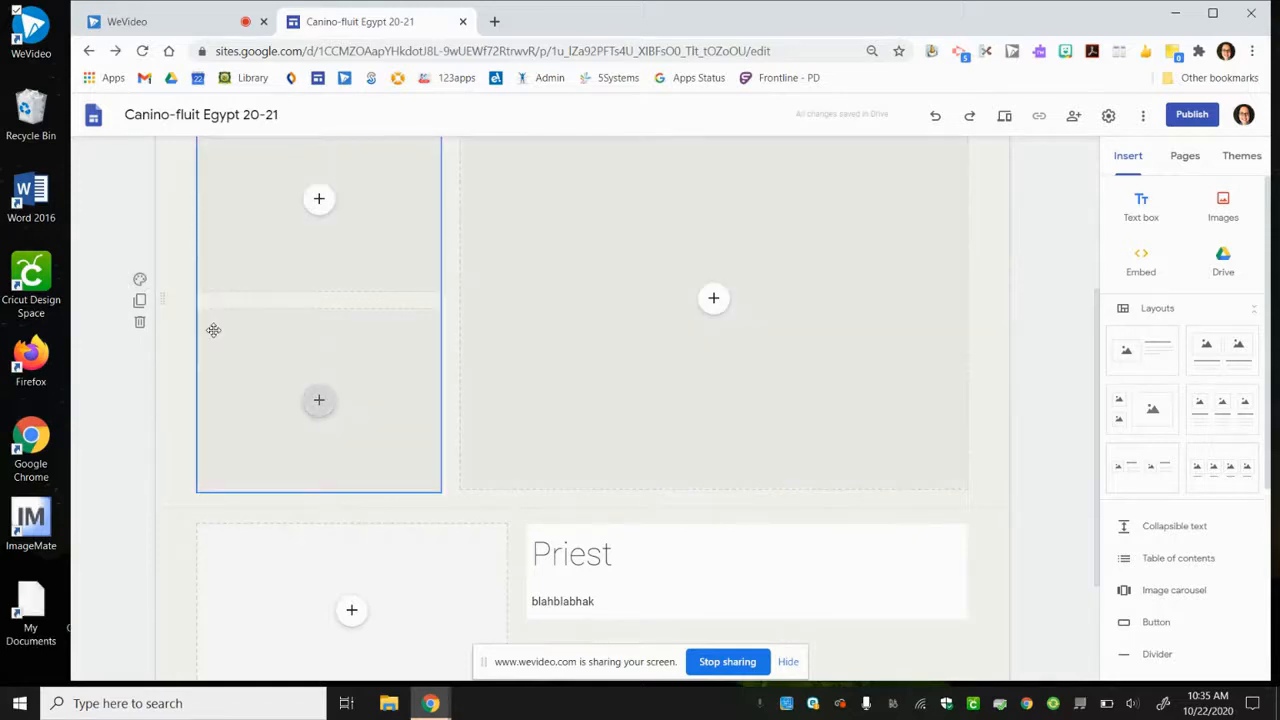
left_click(141, 282)
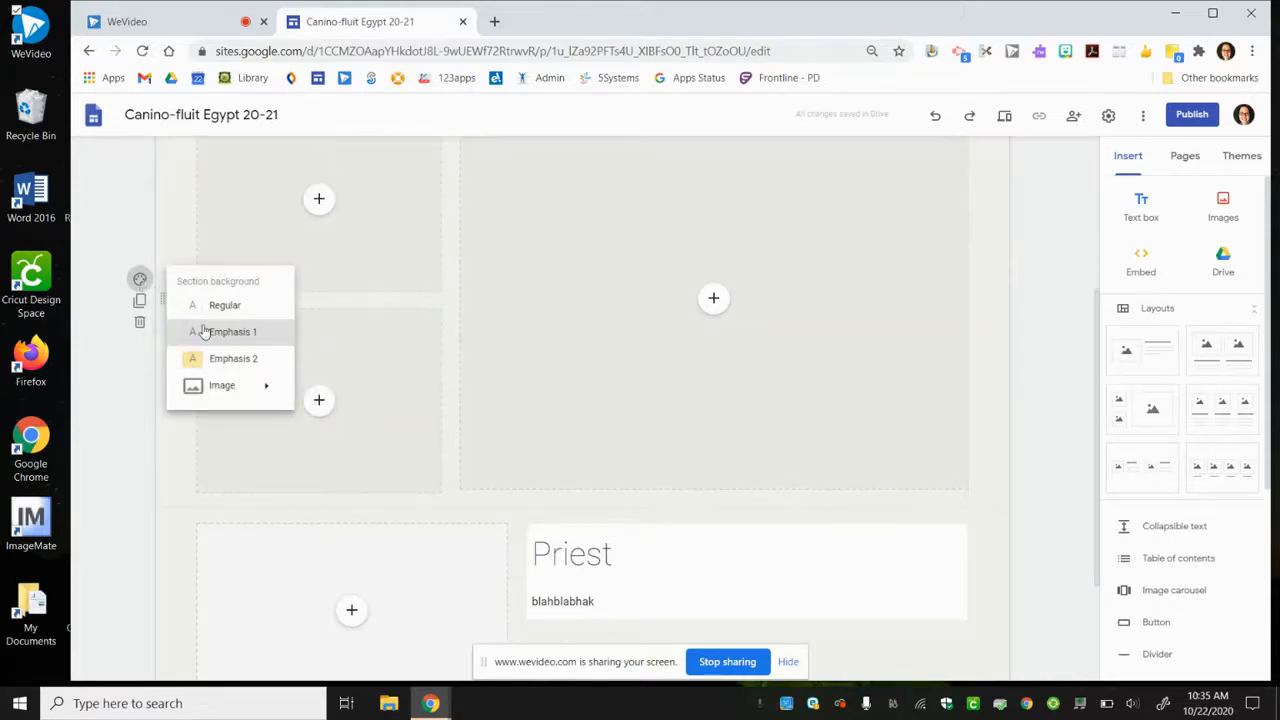
left_click(230, 360)
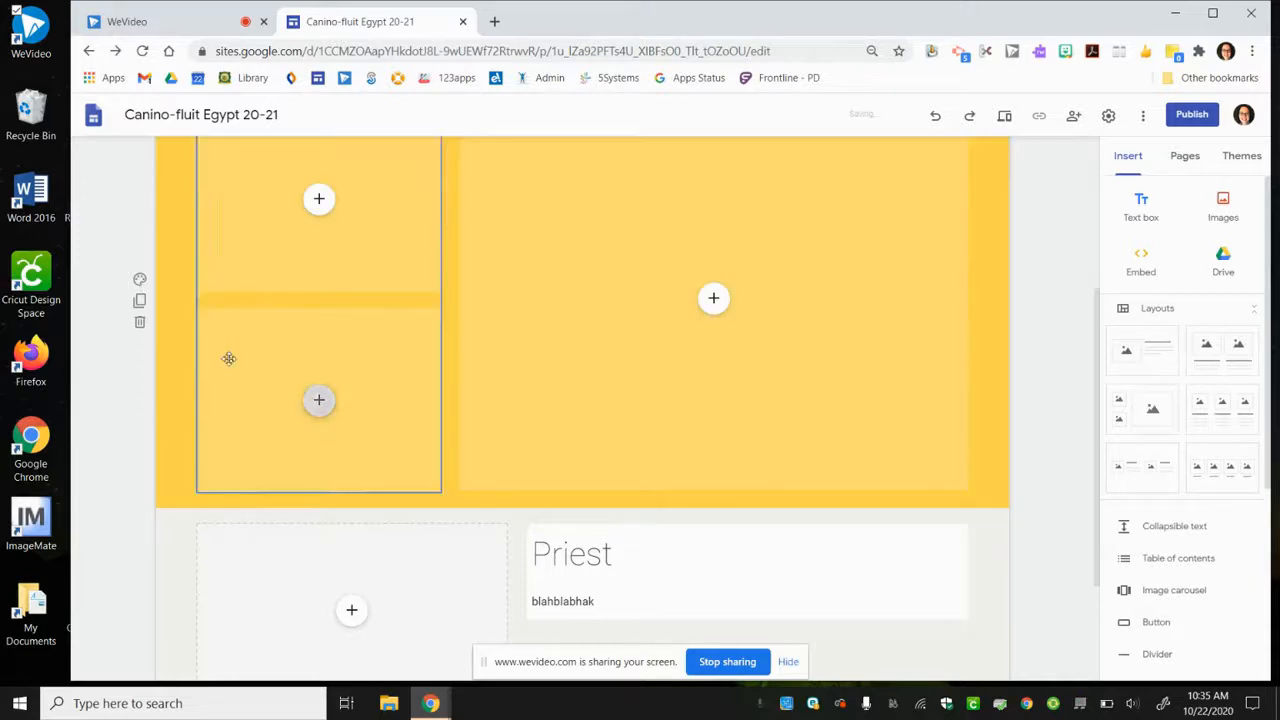
- Search Google images for "pharoh" and set the tomb painting of the pharaoh's head as the three-image section's background
left_click(141, 281)
mouse_move(246, 389)
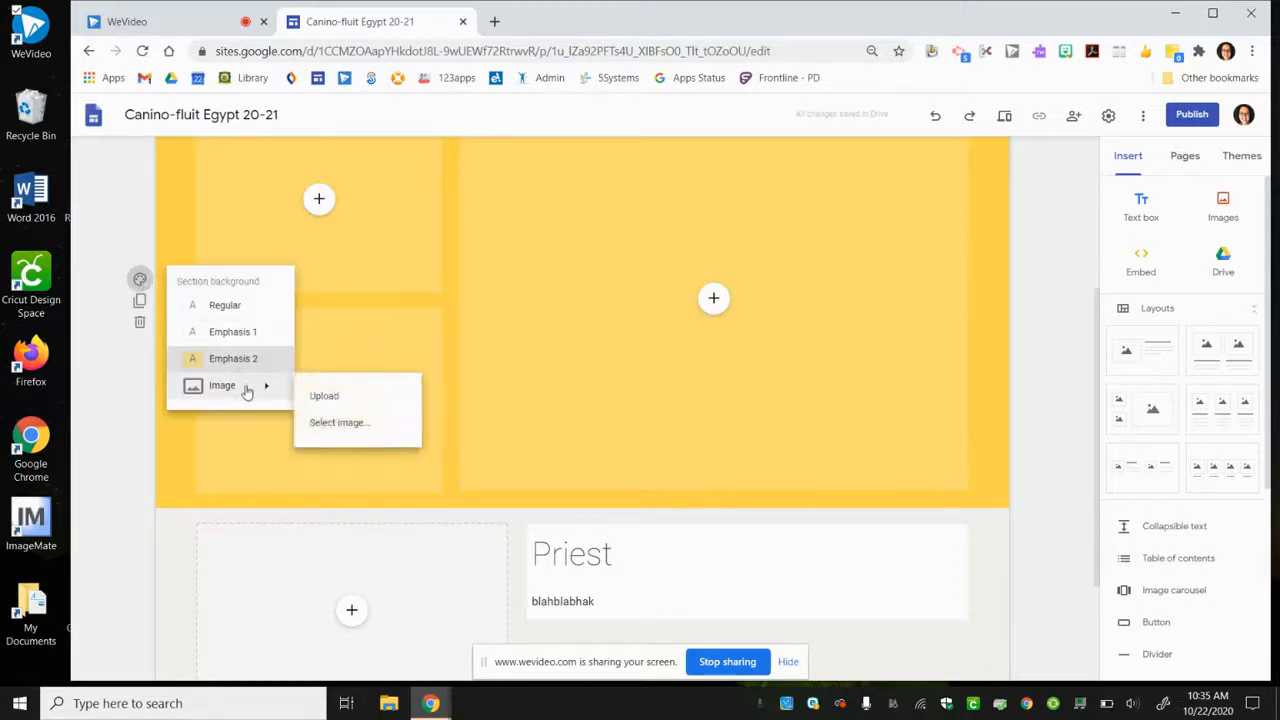
left_click(332, 424)
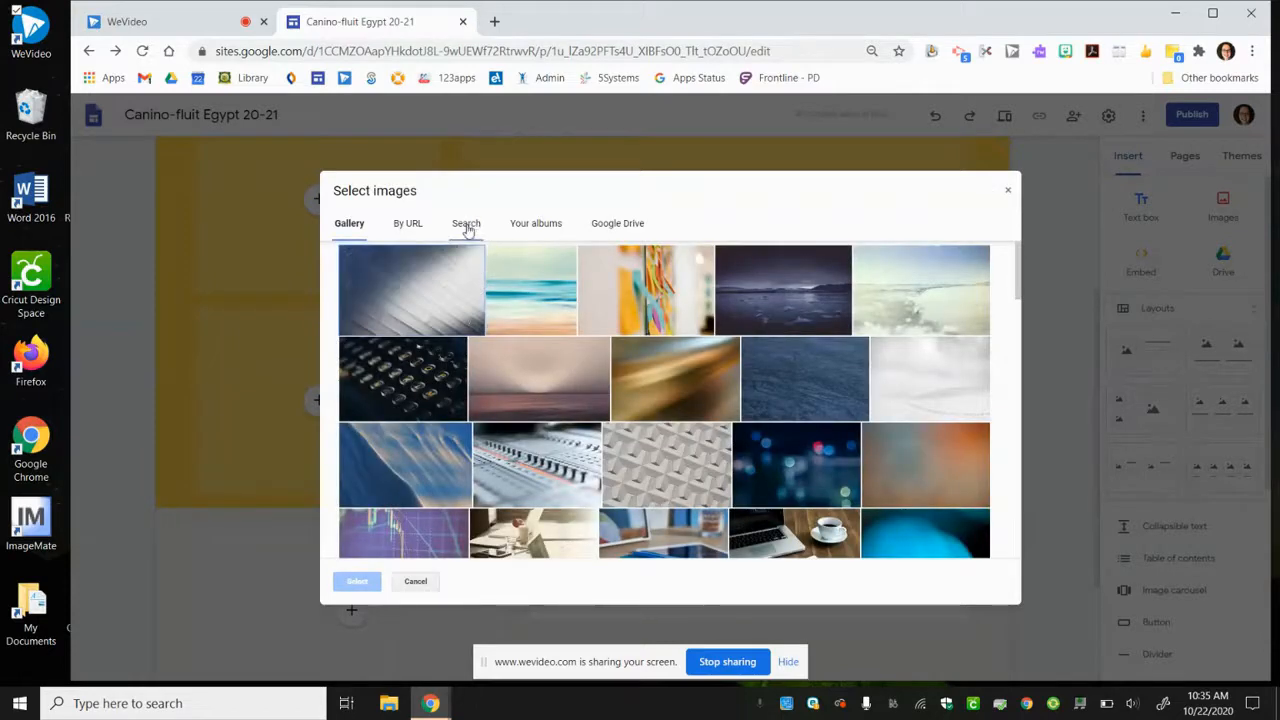
left_click(472, 230)
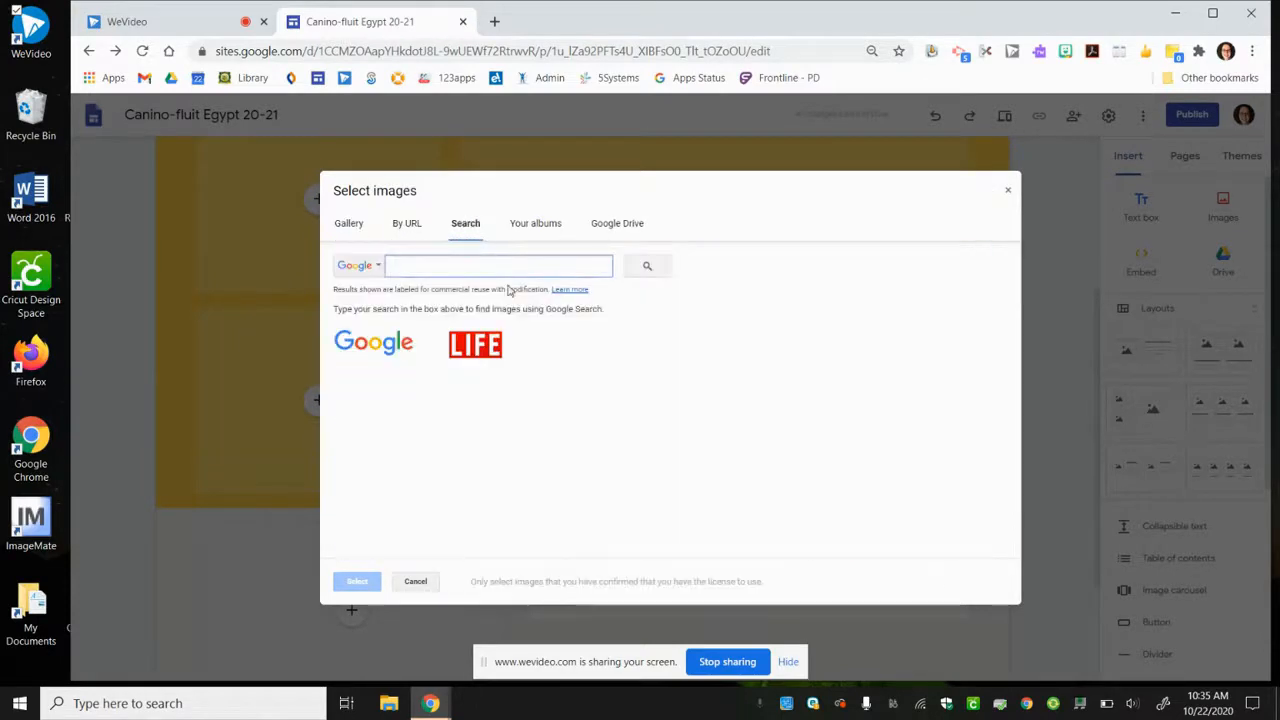
type("thar")
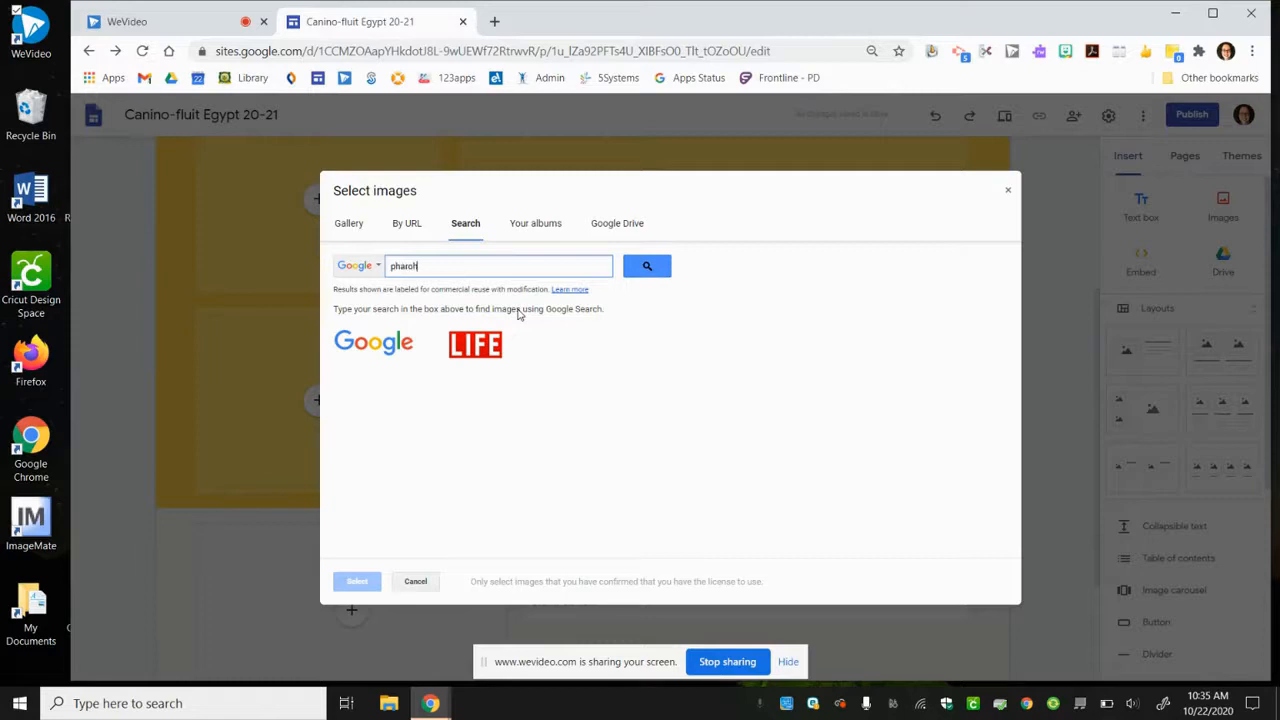
key("Return")
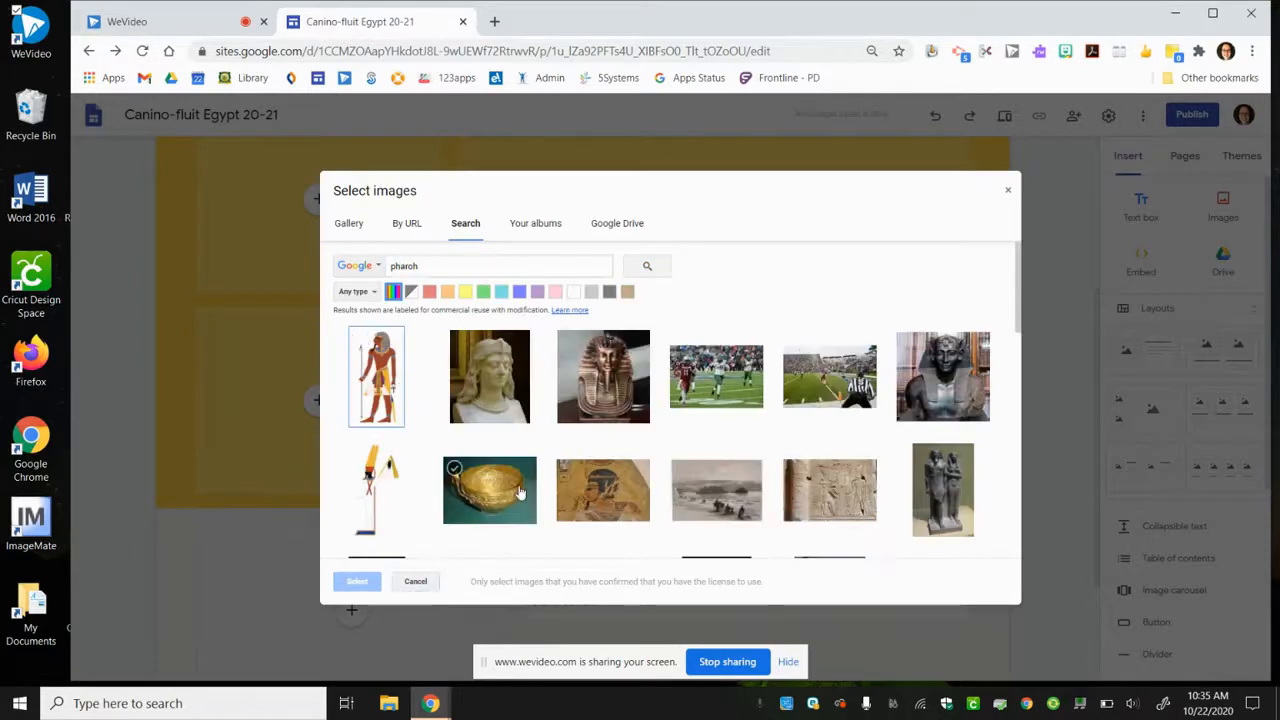
left_click(620, 474)
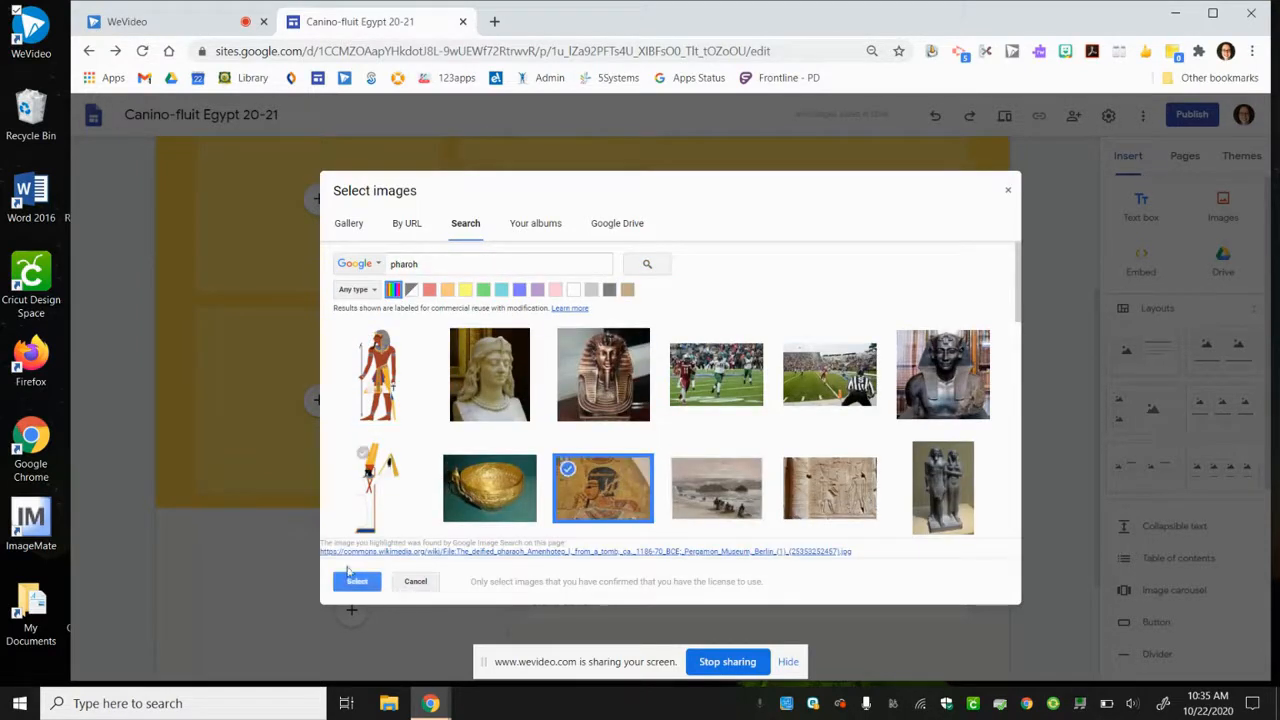
left_click(350, 581)
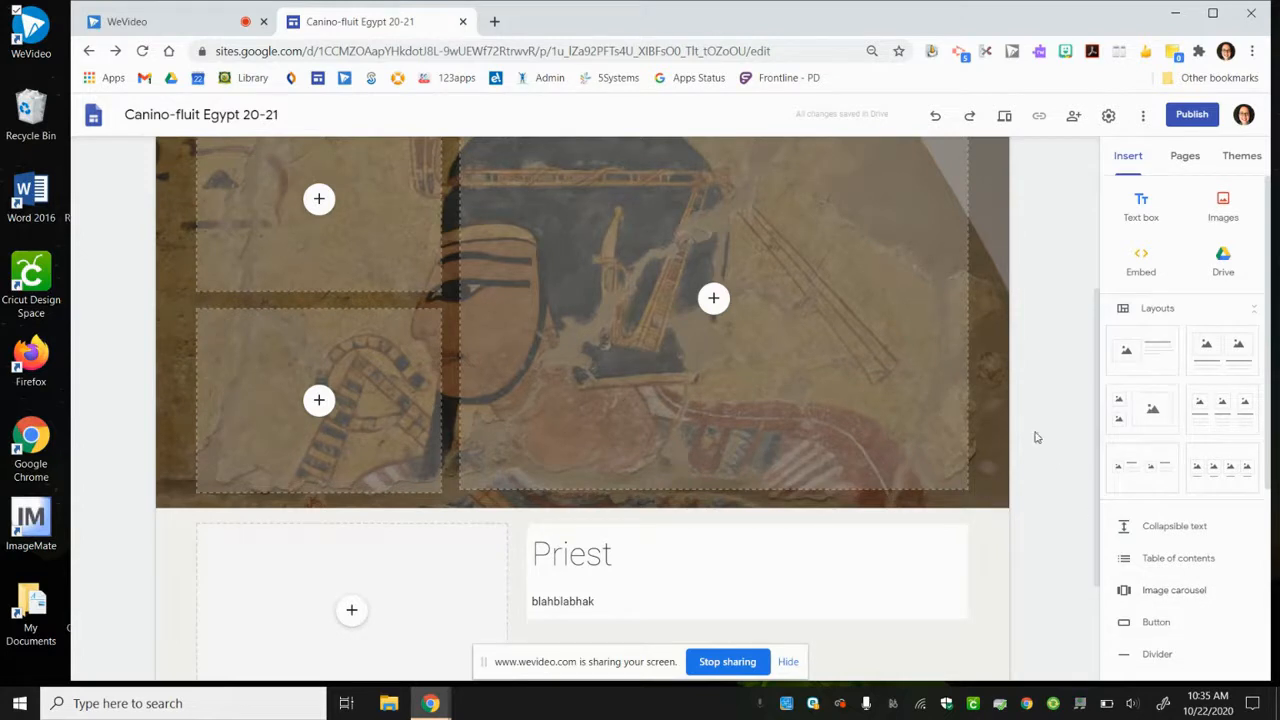
- Go to the Home page, start publishing the site and set the published site's viewing access to Public
left_click_drag(1094, 400, 1096, 237)
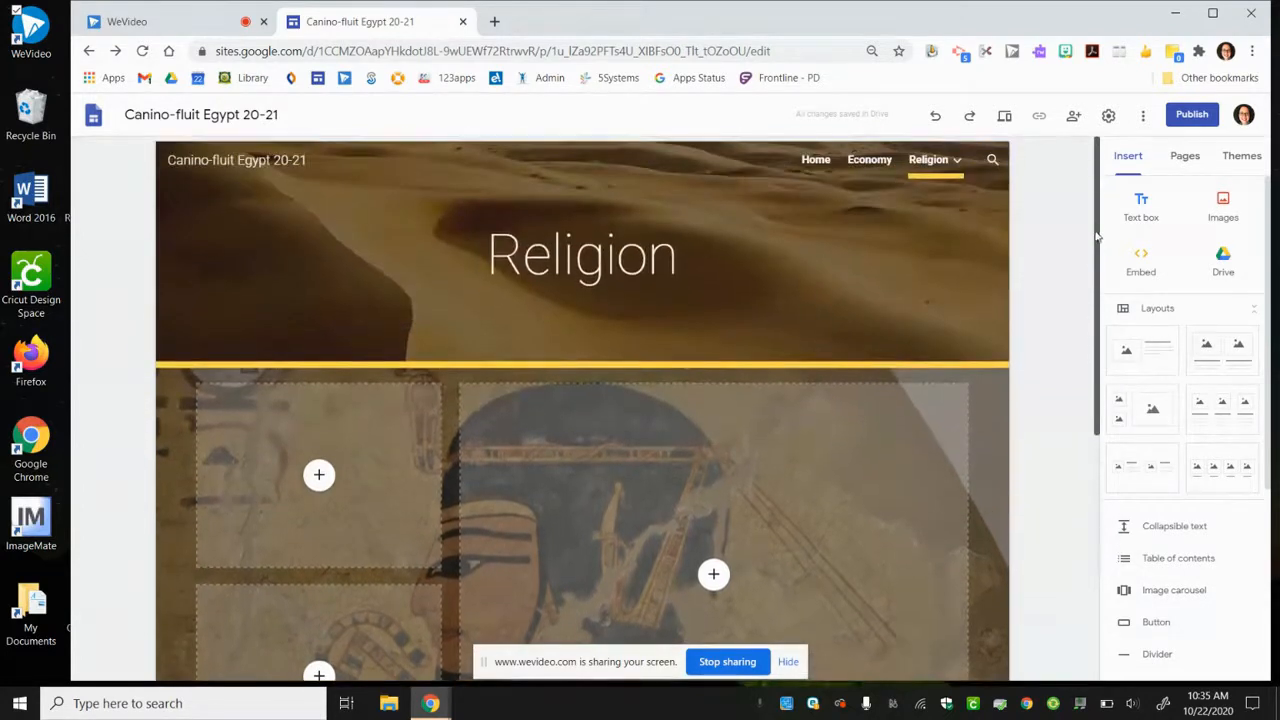
left_click(816, 160)
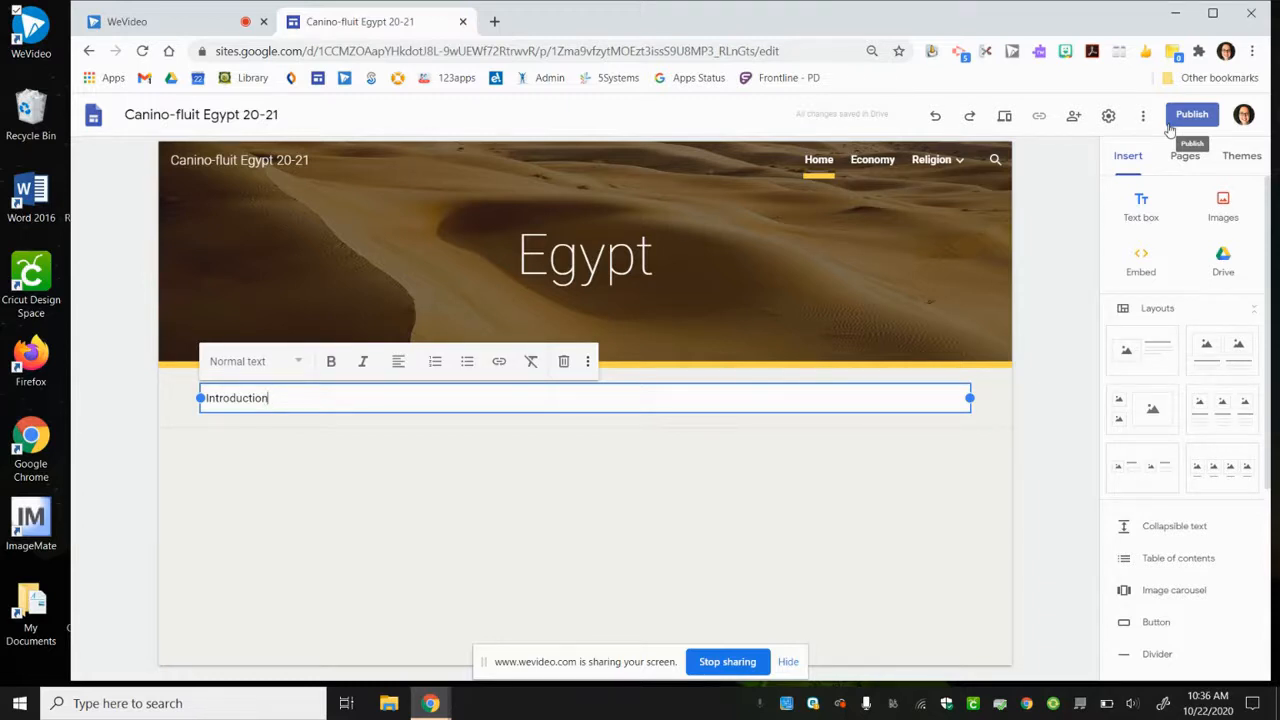
left_click(1172, 124)
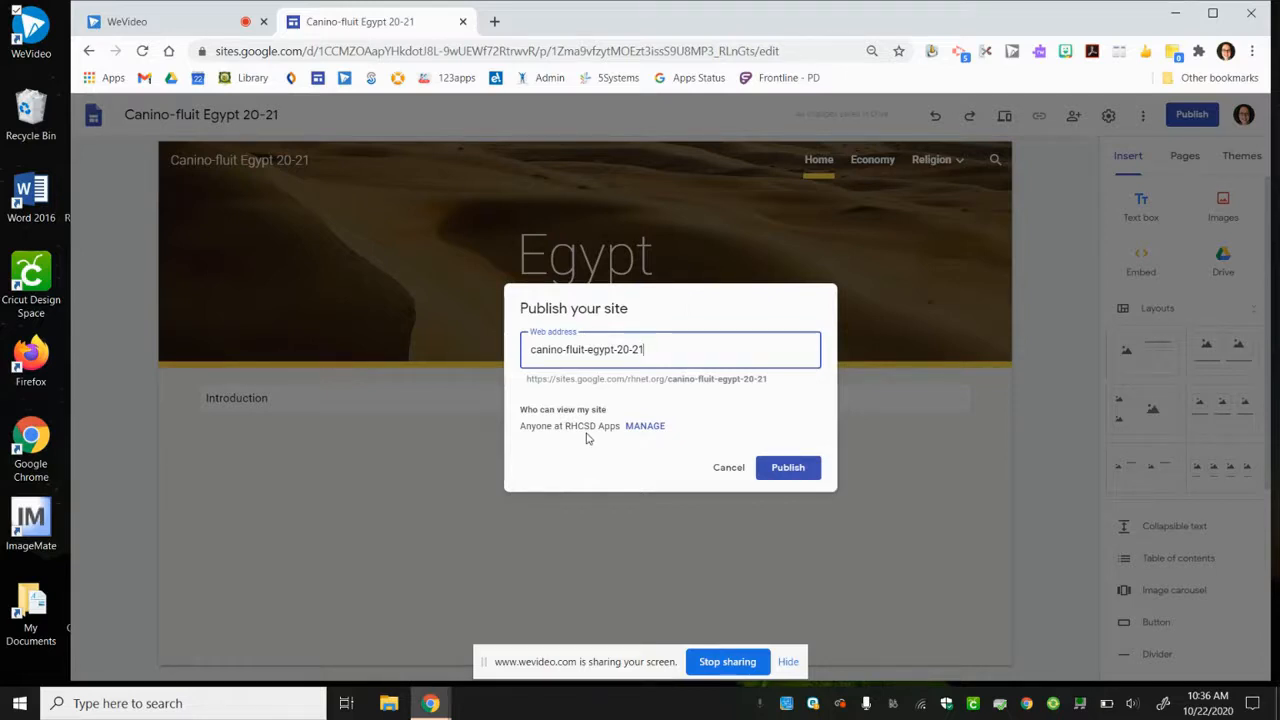
left_click(660, 432)
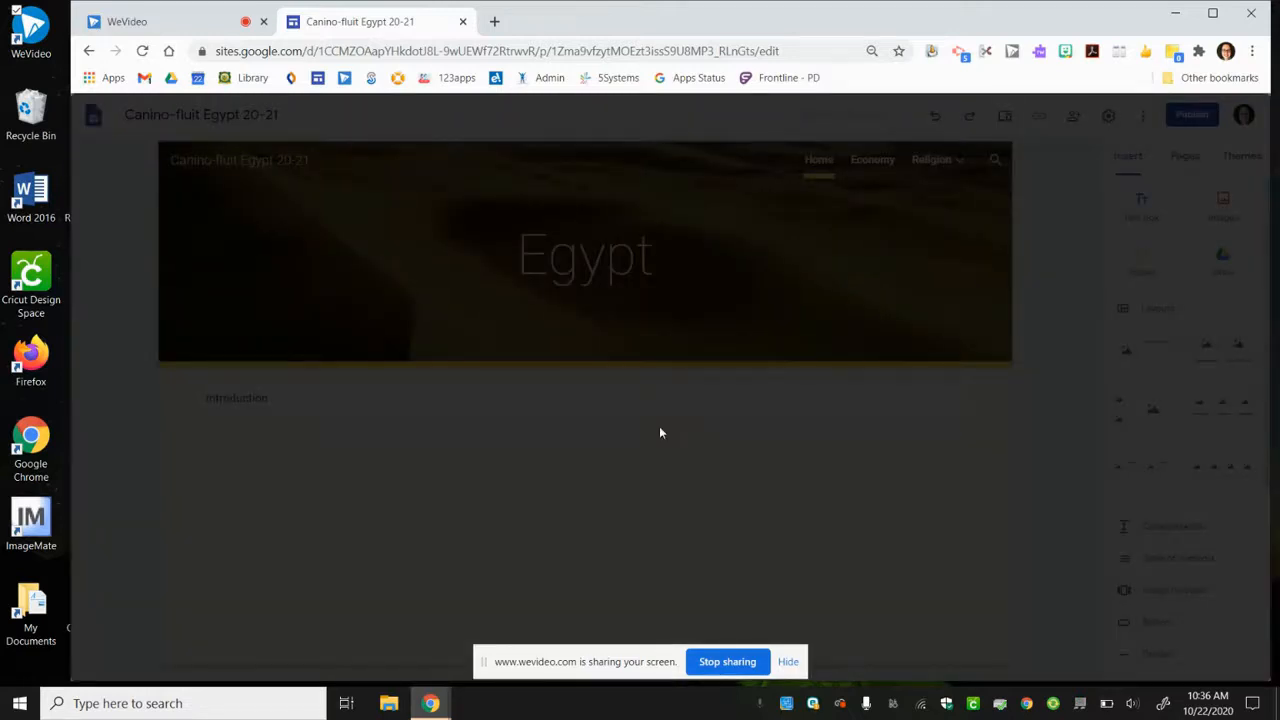
left_click(538, 489)
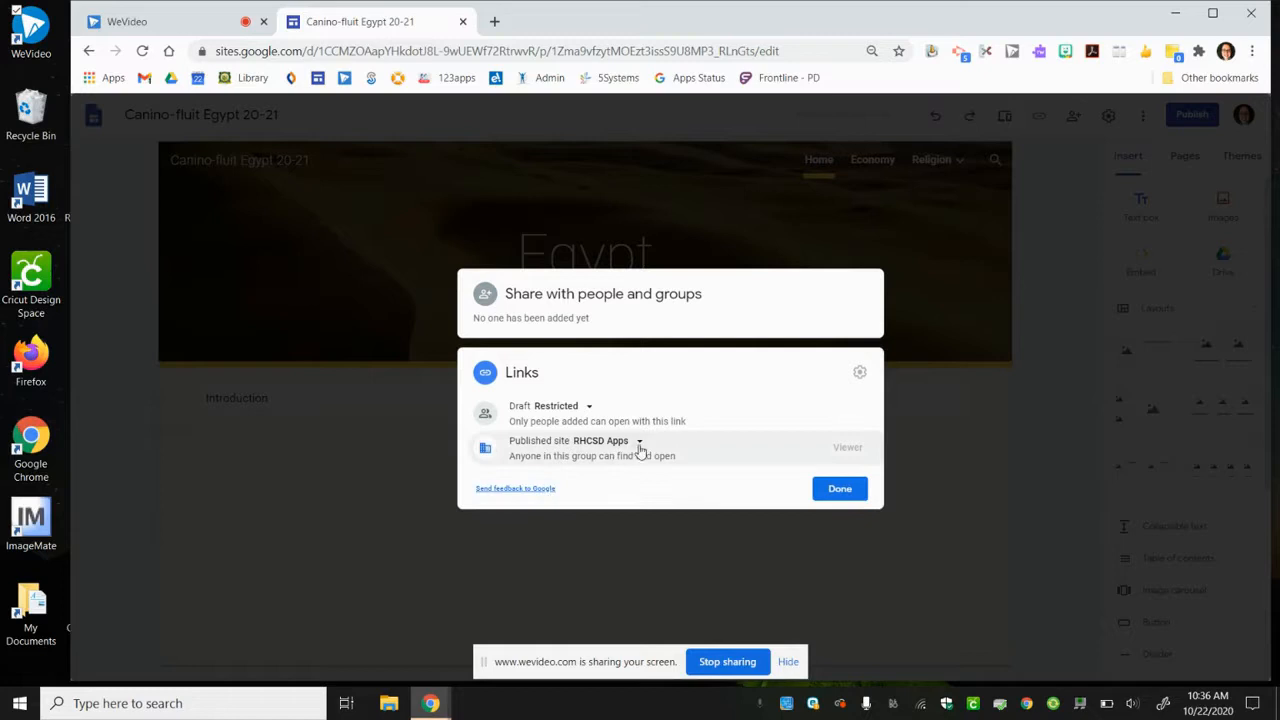
left_click(638, 445)
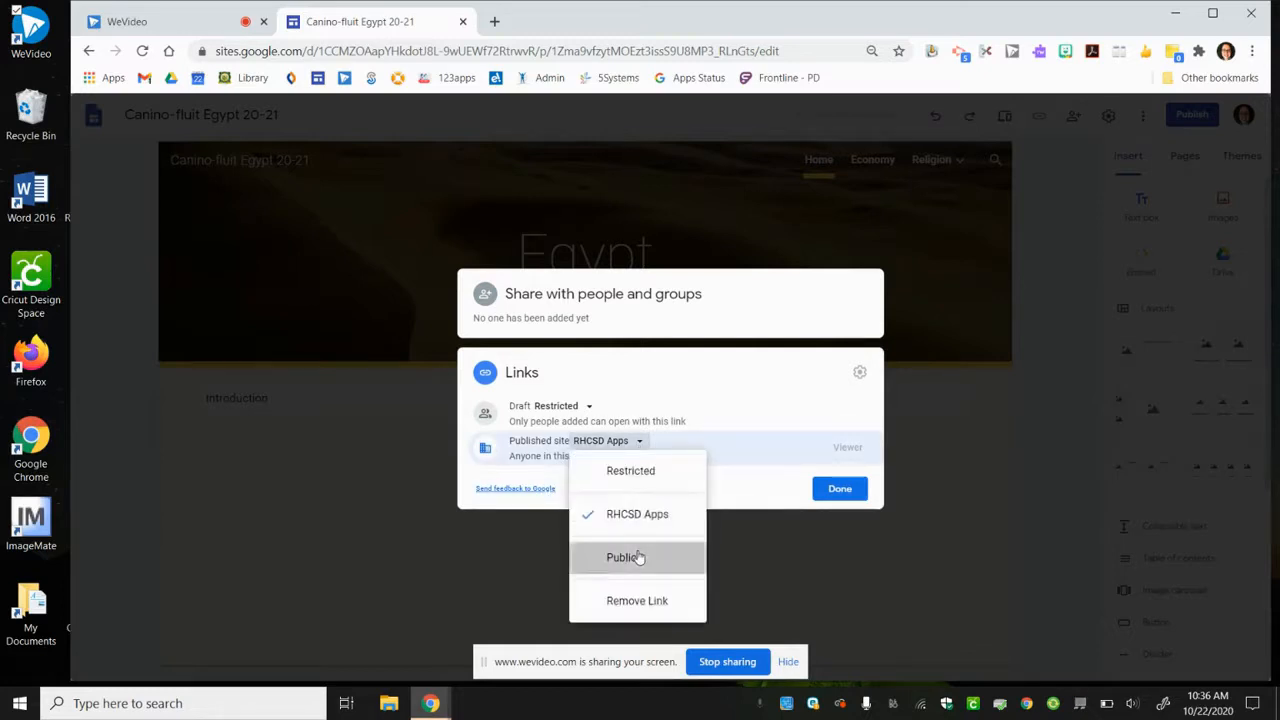
left_click(638, 556)
left_click(834, 496)
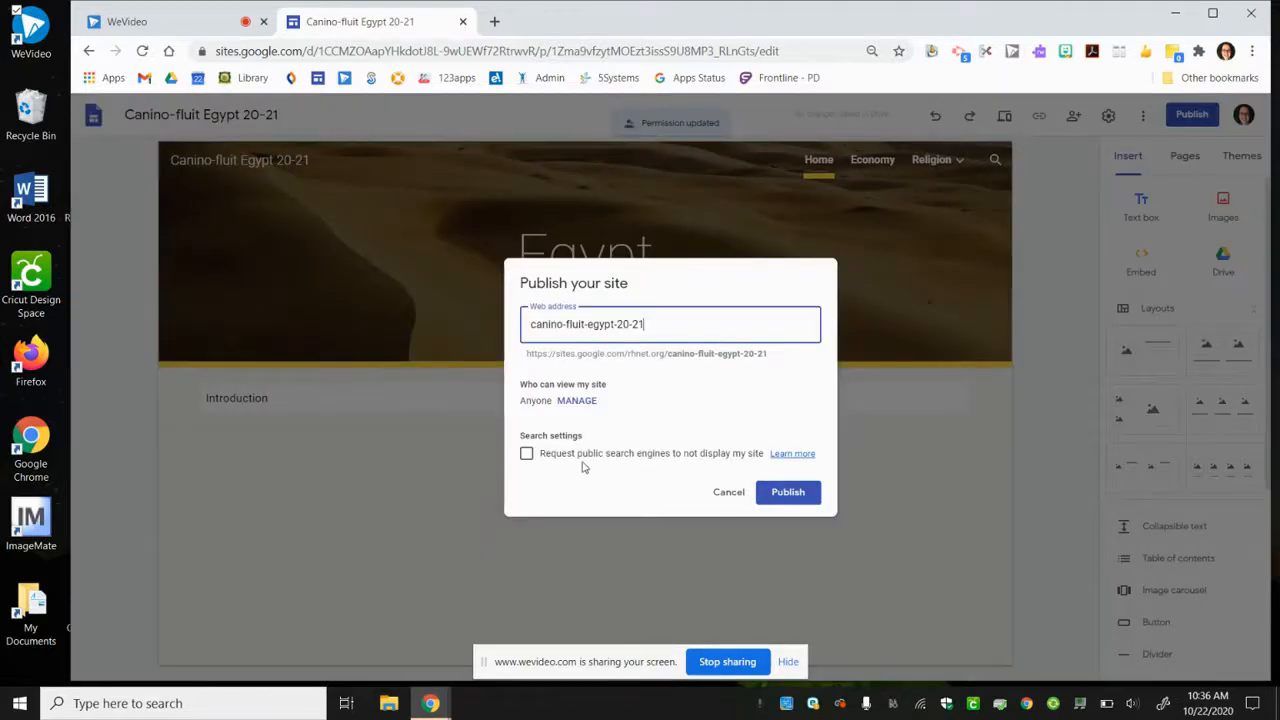
- Request that public search engines not display the site and publish it with the suggested web address
left_click(529, 458)
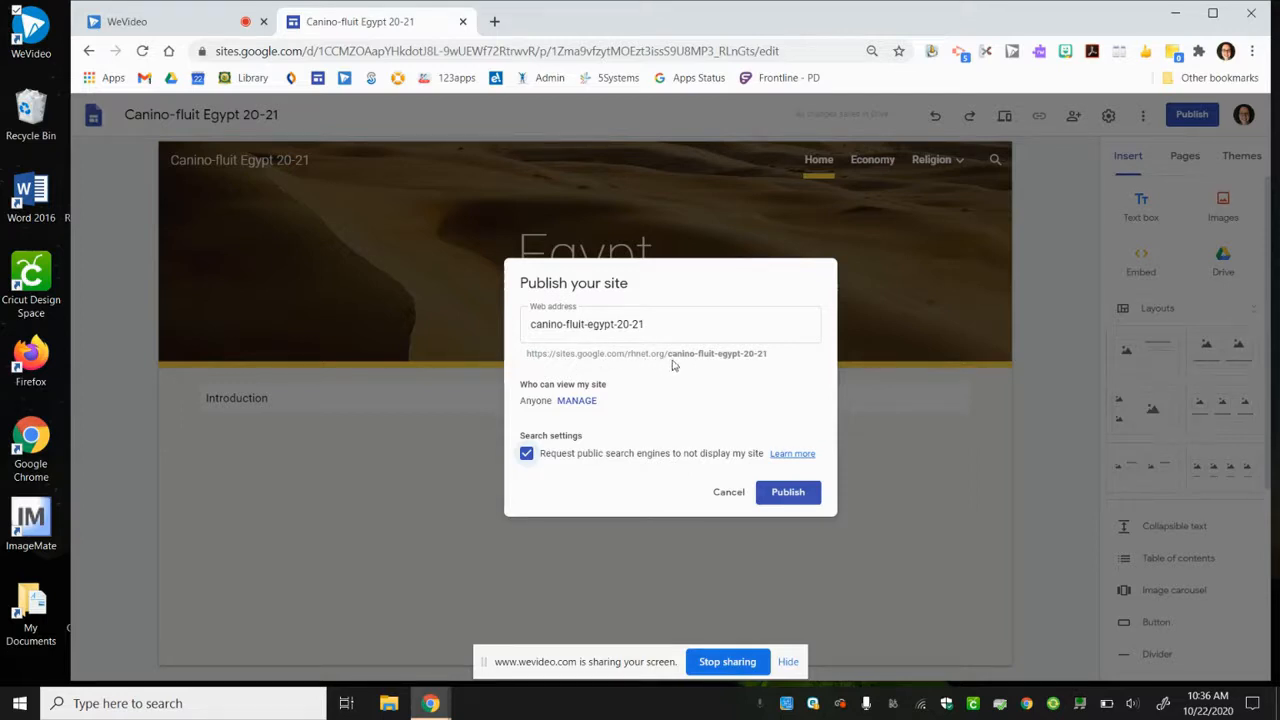
left_click(808, 491)
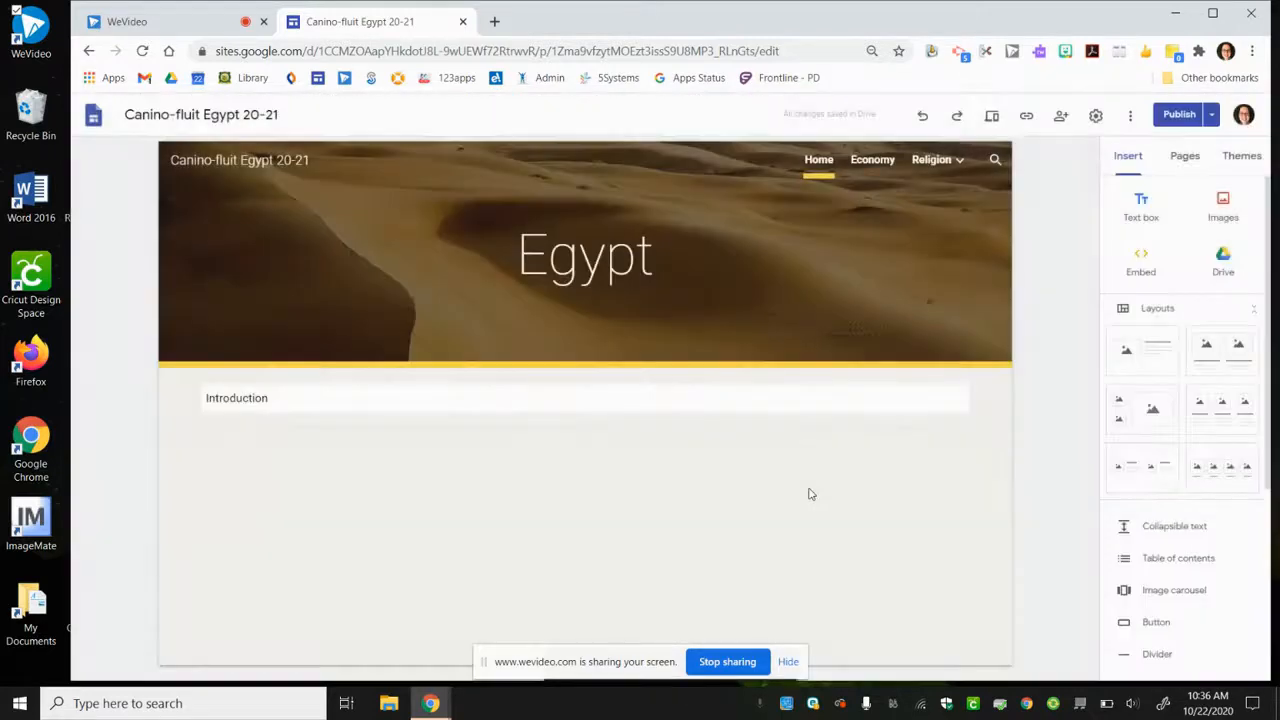
- Preview the Home page at large-screen size and return to the editor
left_click(995, 122)
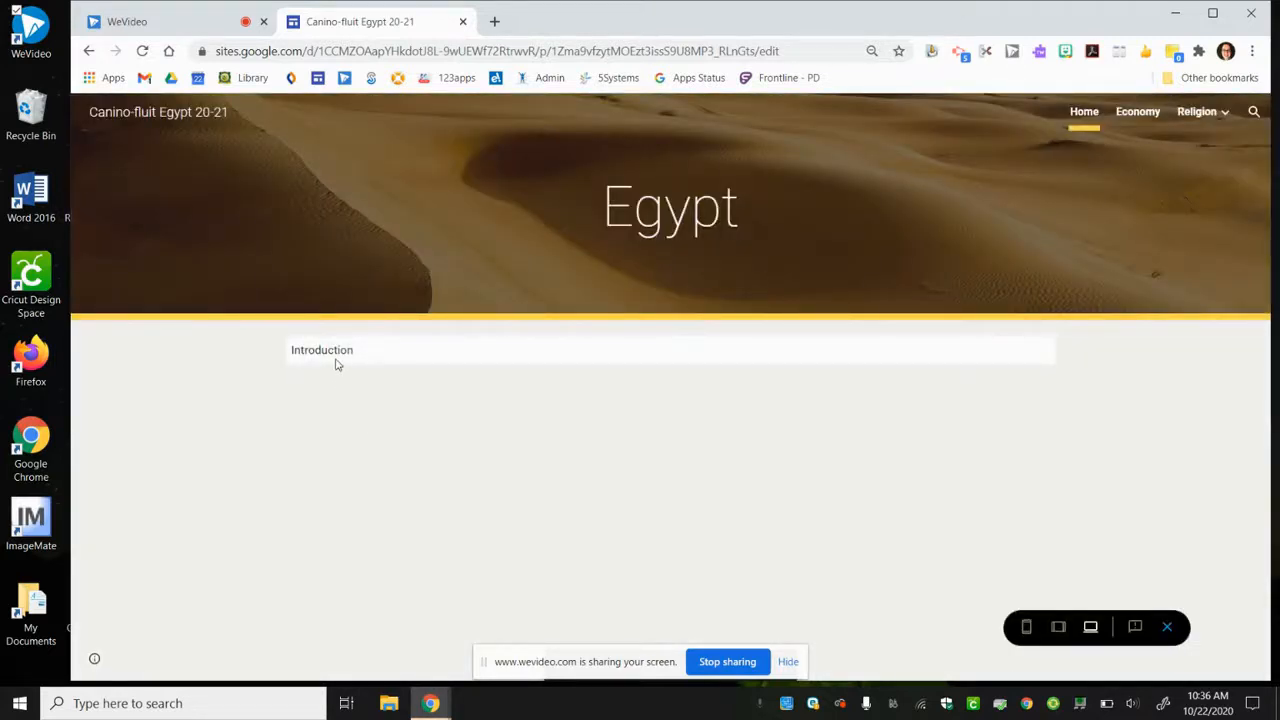
left_click(1167, 627)
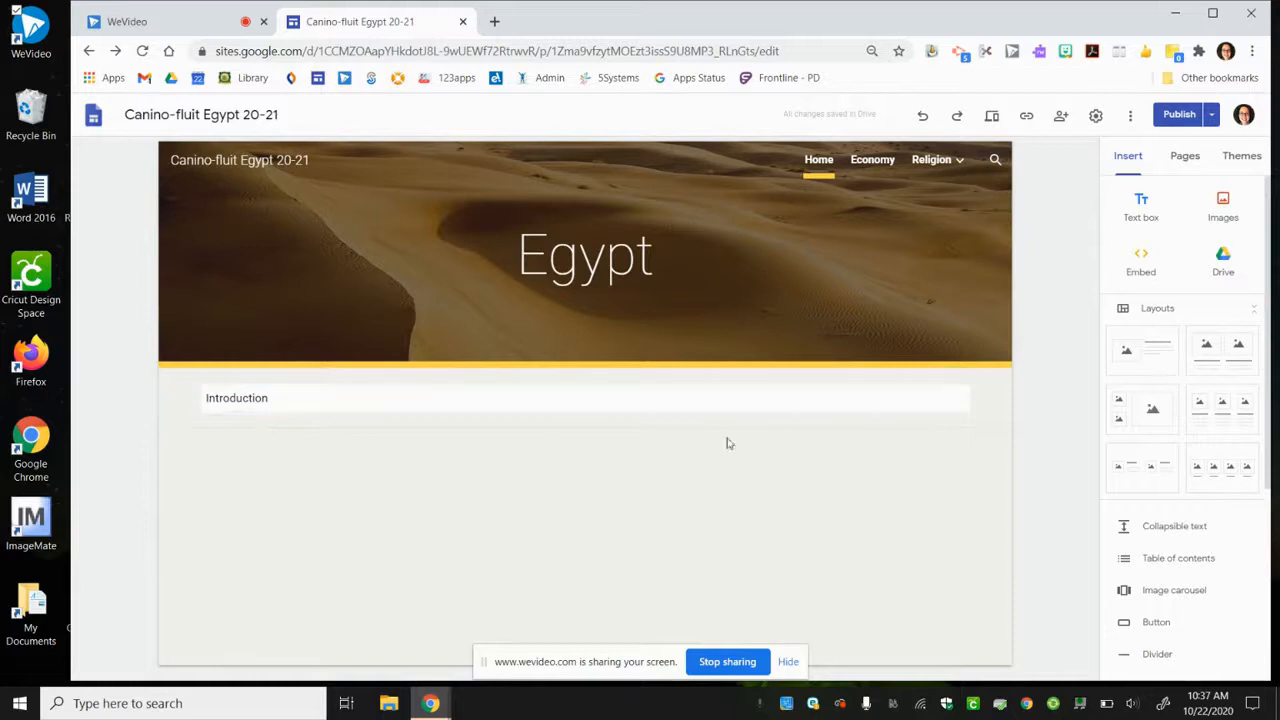
- Add a layout with one image beside text below the Introduction on the Home page and enter "dlkss" as its title
left_click_drag(1157, 371, 591, 519)
left_click(681, 398)
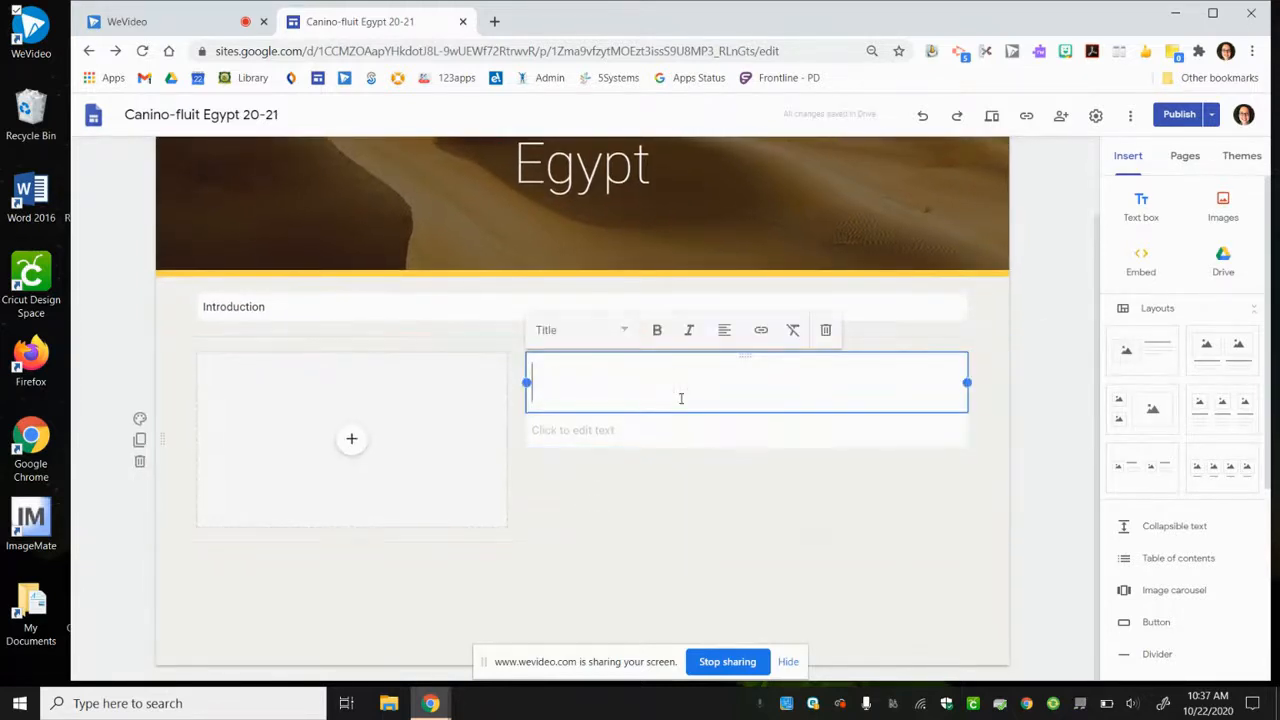
type("dlkss")
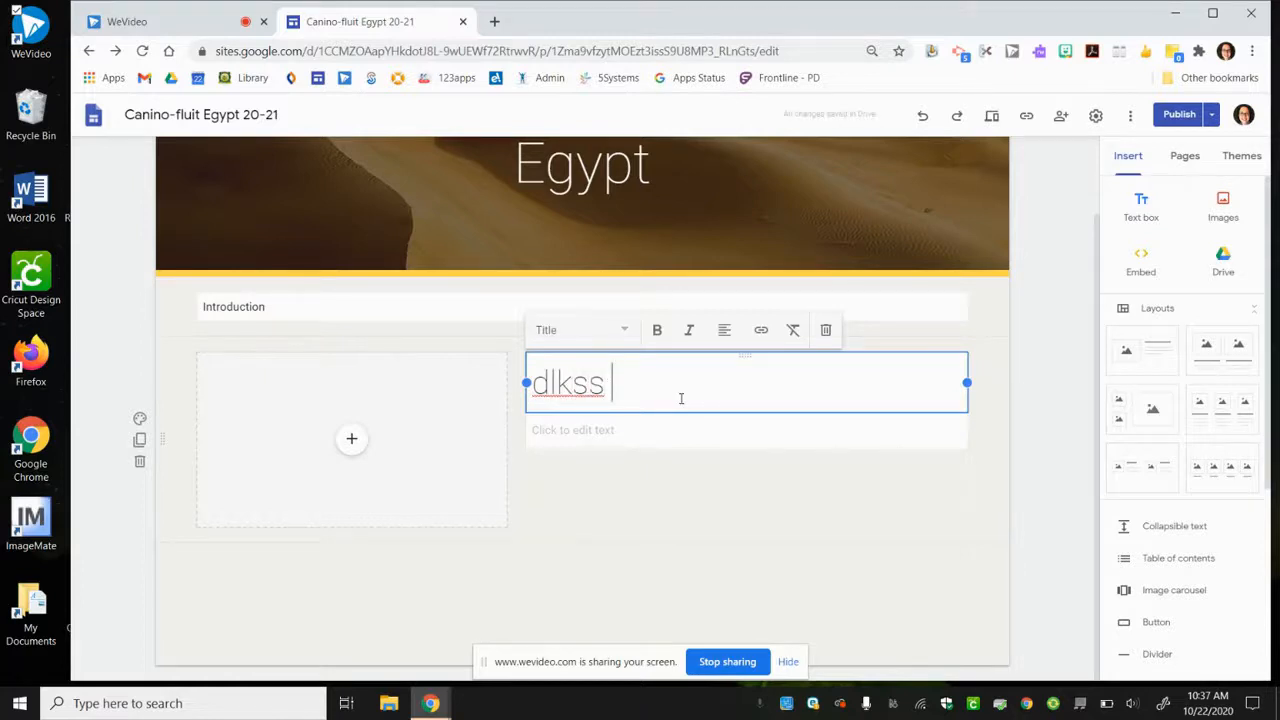
- Enter "lbablajaldfhaldghal" as the body text under the new layout's title
left_click(651, 436)
type("los o")
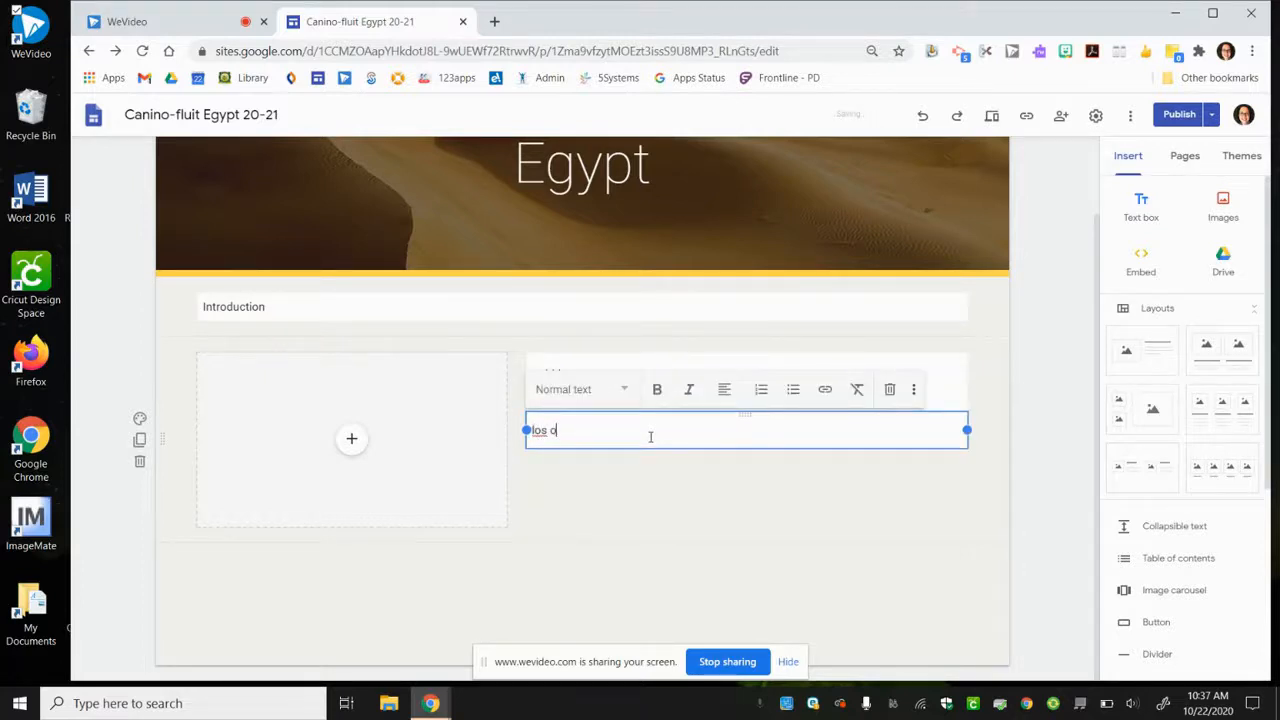
key("BackSpace")
key("BackSpace")
key("BackSpace")
key("BackSpace")
type("lbablajaldfhaldghal")
left_click(975, 492)
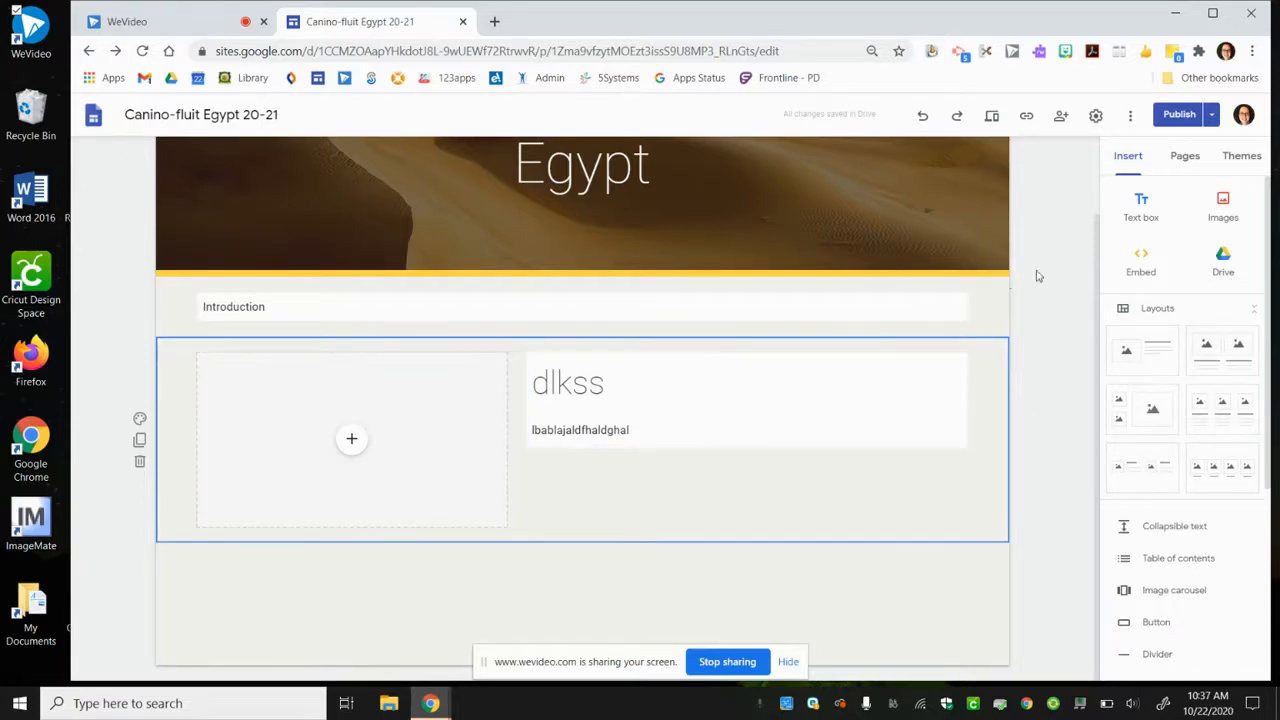
- Review the Home page draft against the currently published version and publish the changes
left_click(1178, 116)
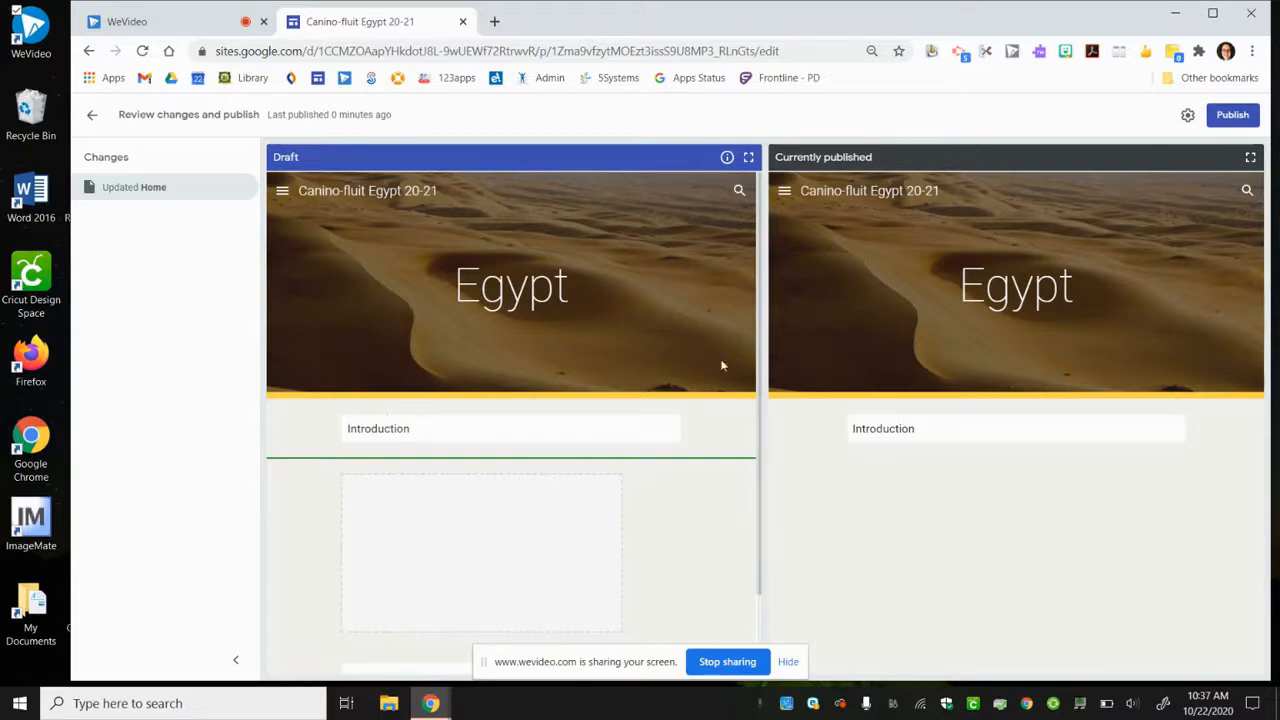
scroll(752, 302, "down", 1)
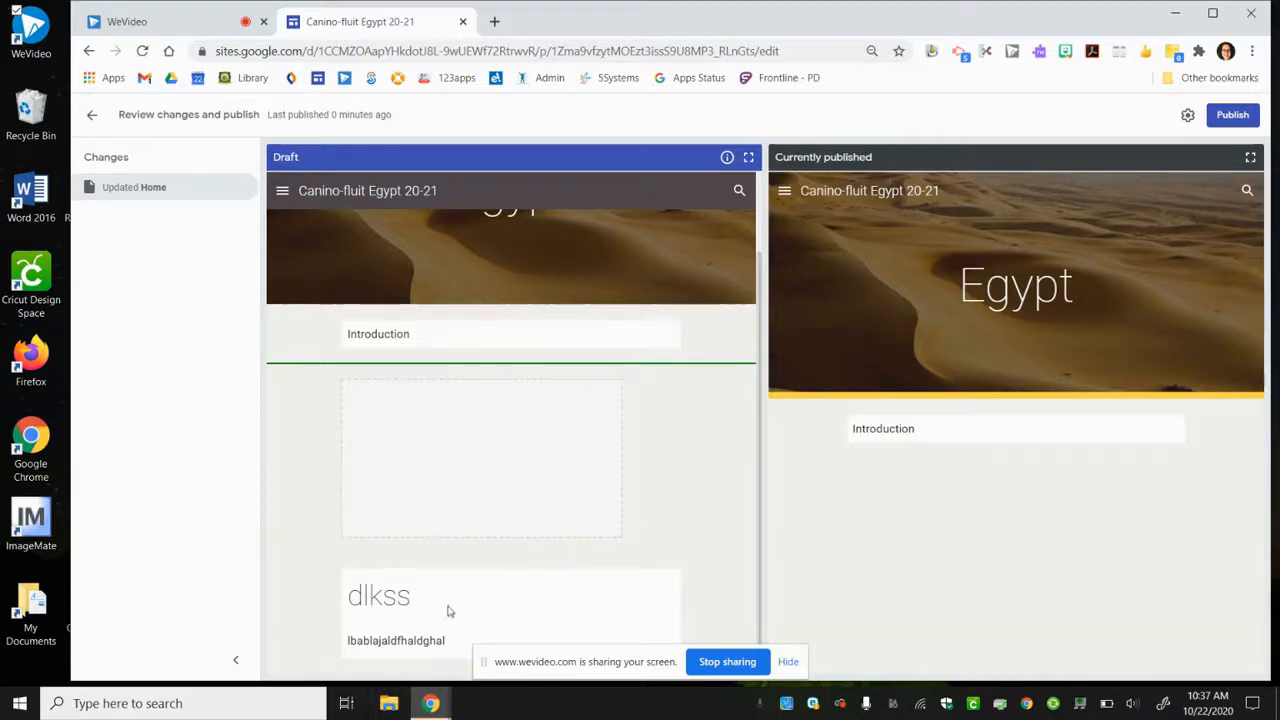
left_click(1233, 115)
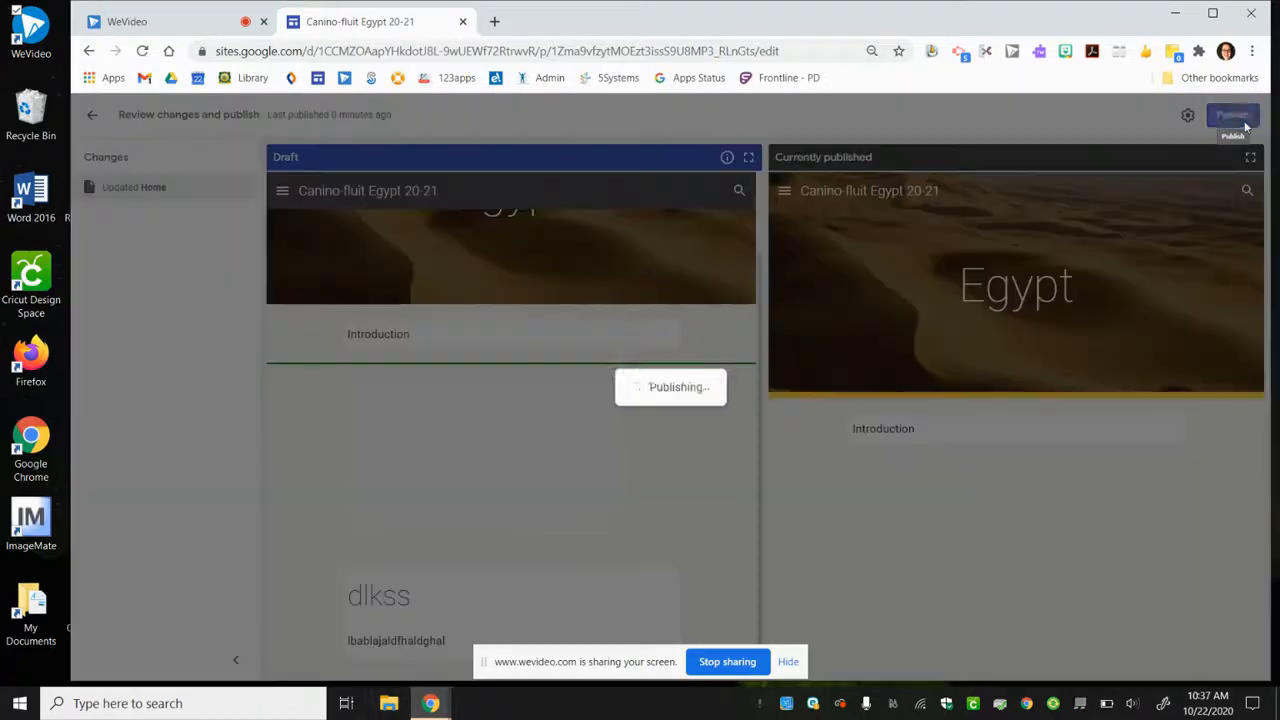